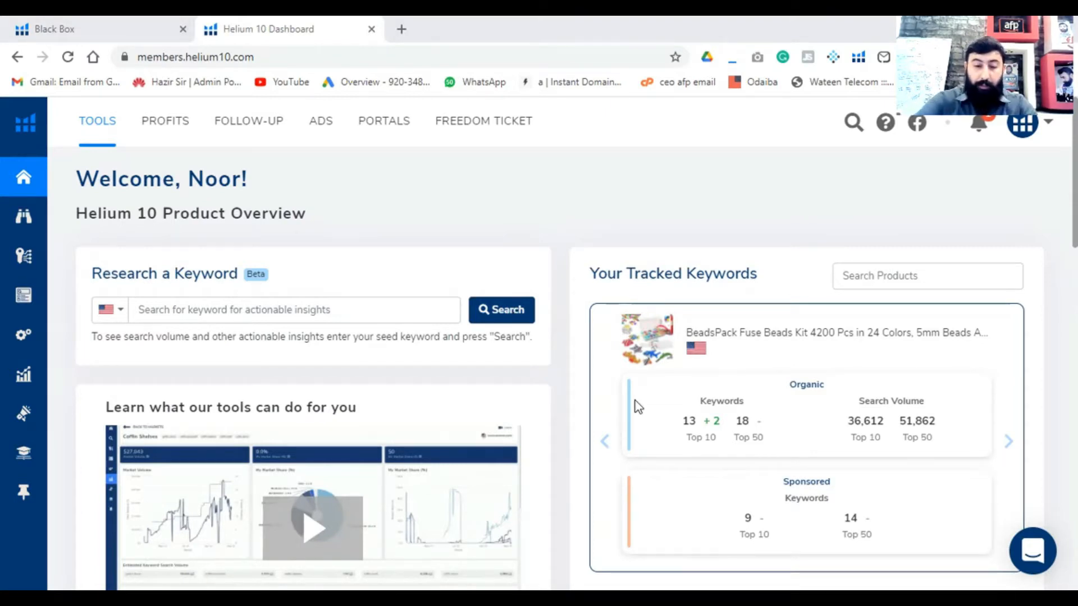
- Search Google for "helium10 login" and open the Log In to Helium 10 result
left_click(293, 51)
type("google")
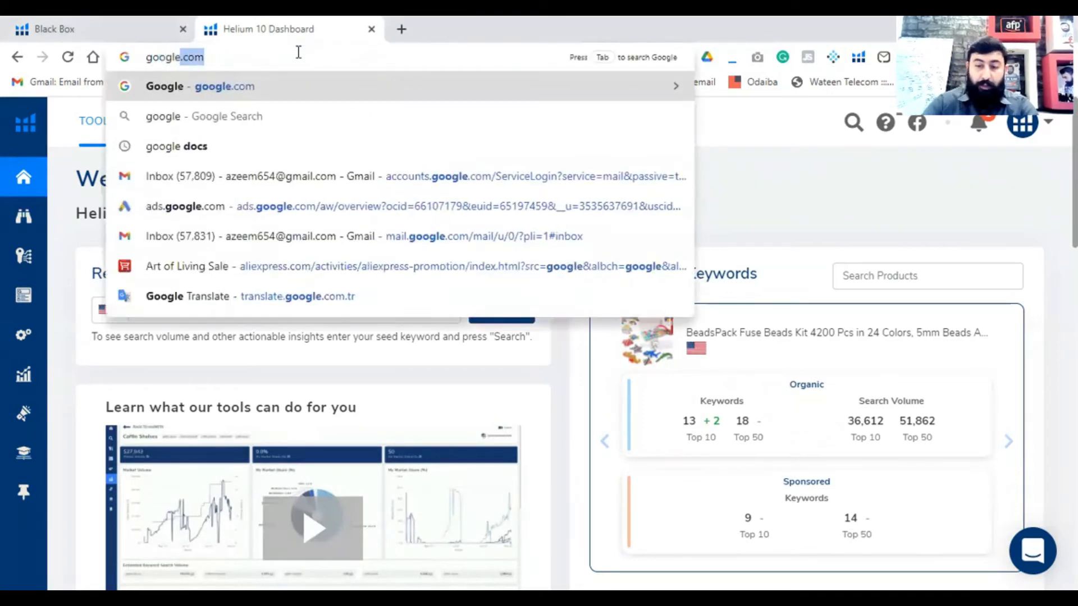
key("Return")
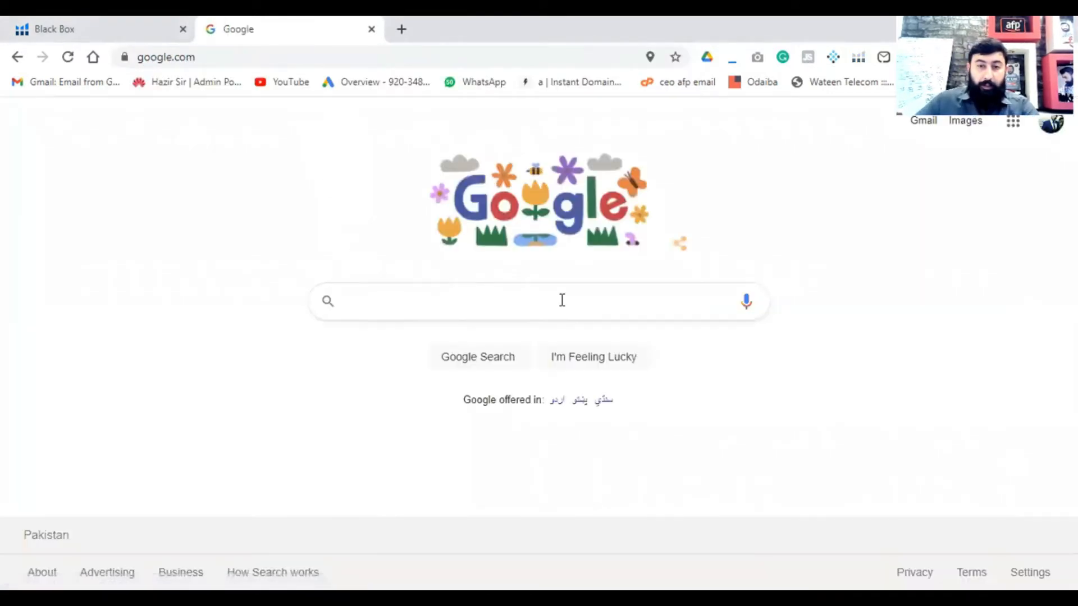
left_click(563, 300)
type("helium10")
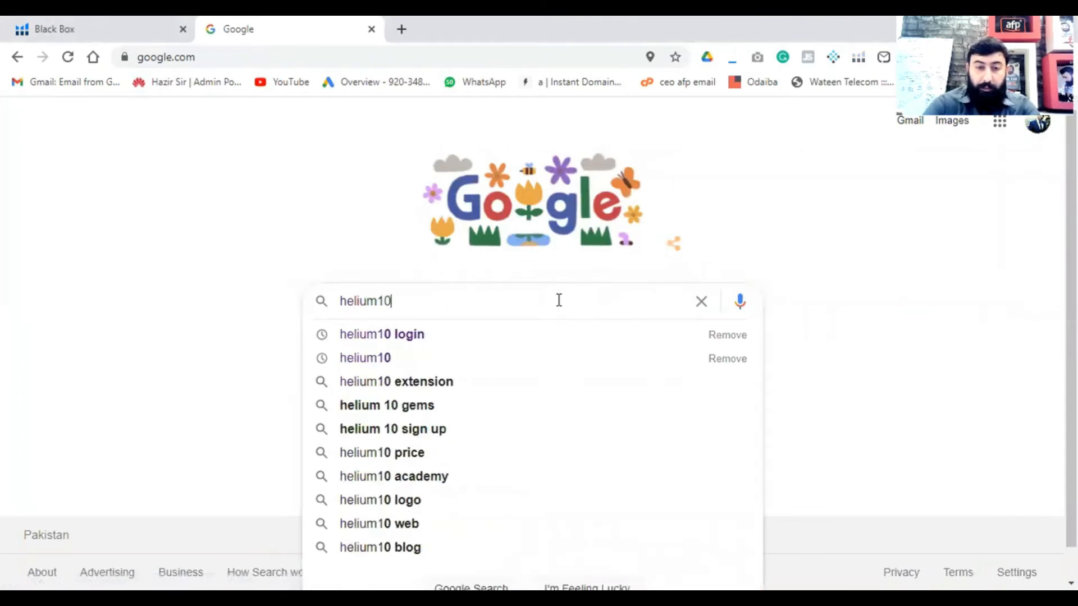
key("Down")
key("Return")
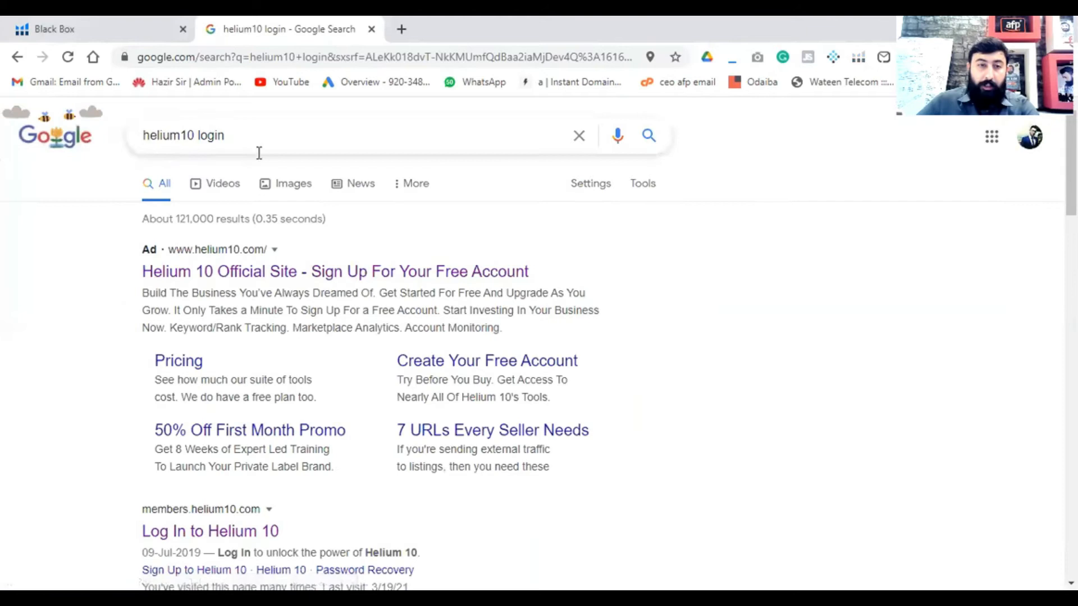
scroll(230, 357, "down", 3)
left_click(230, 358)
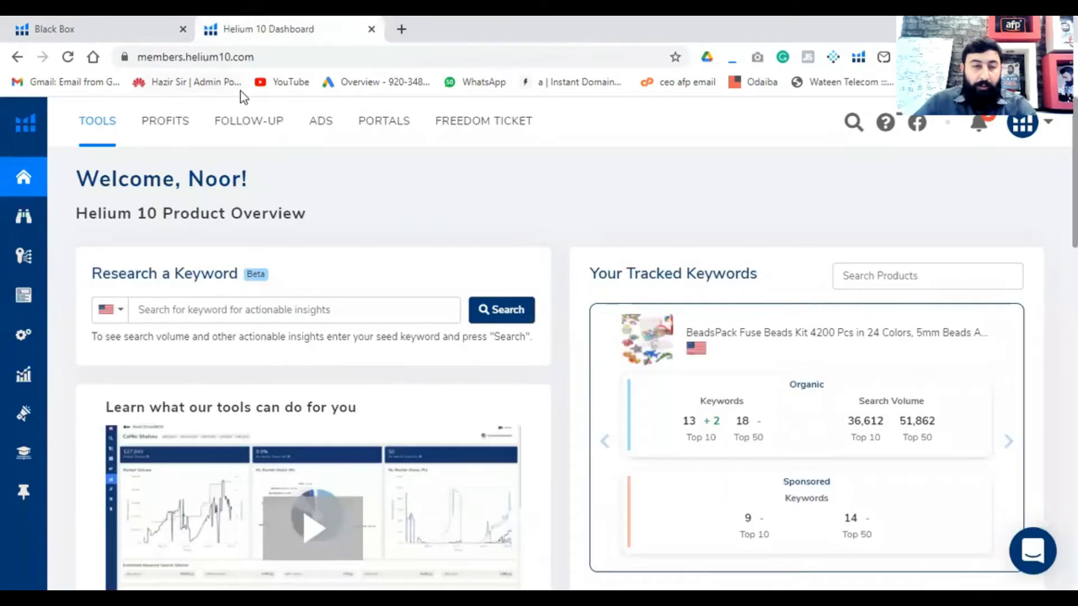
- Close the extra dashboard tab and open the Black Box product research tool from the Helium 10 home page
left_click(372, 28)
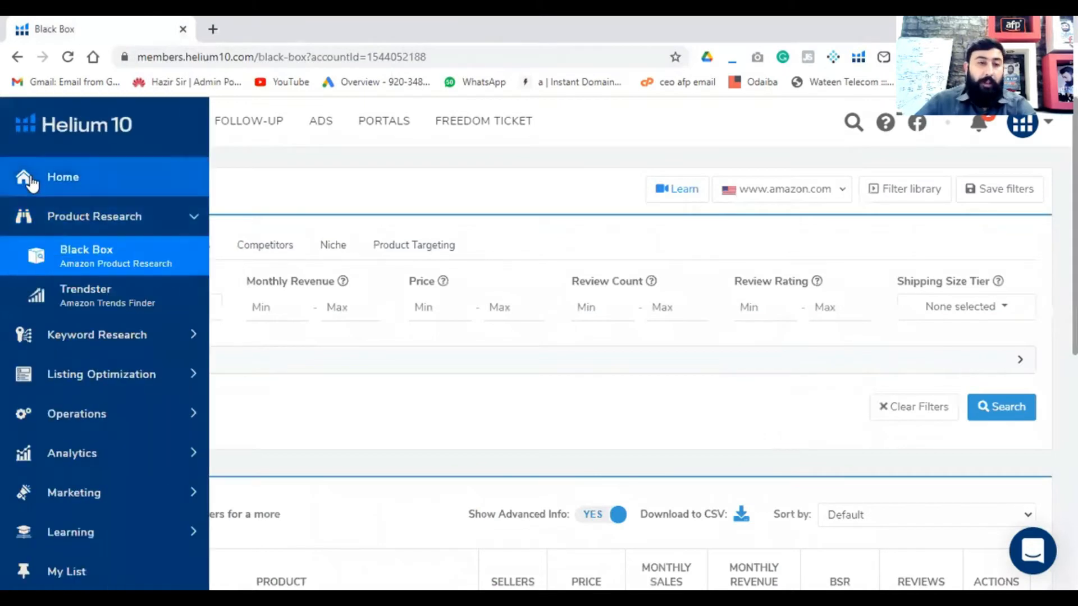
left_click(31, 175)
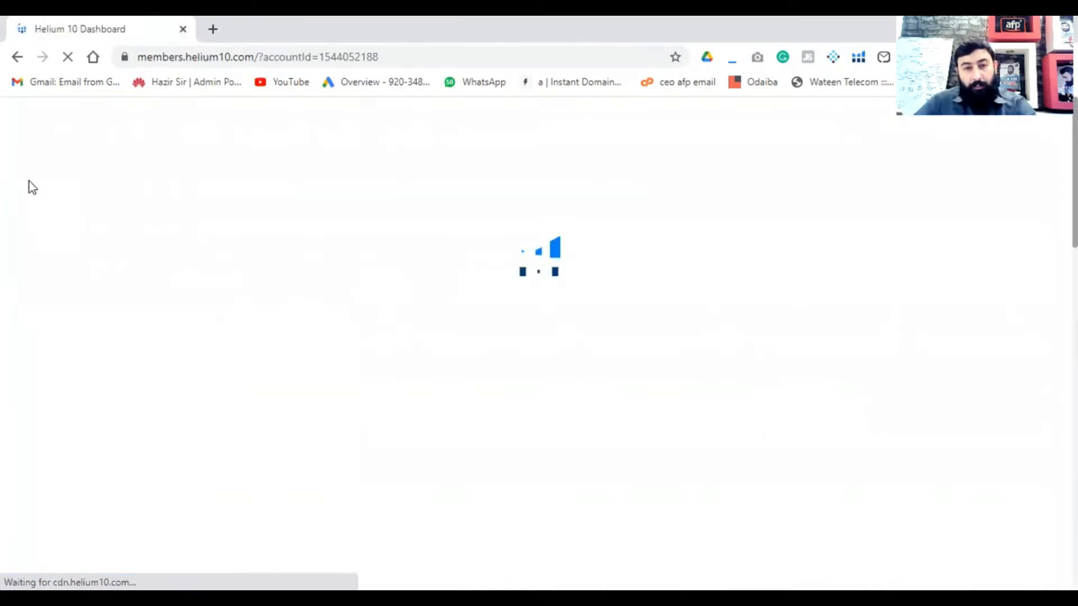
mouse_move(4, 180)
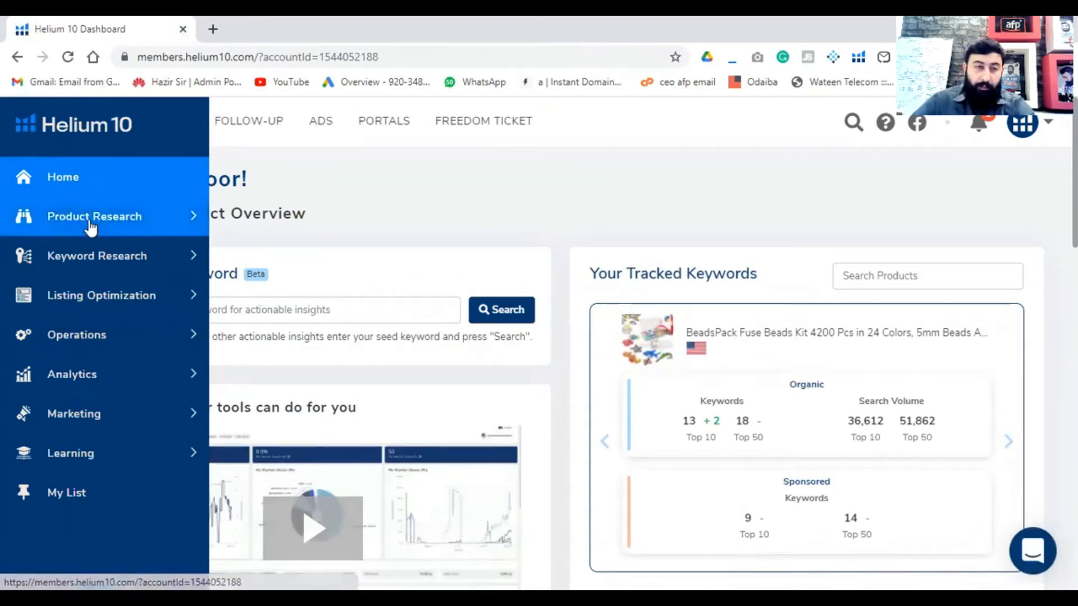
left_click(163, 224)
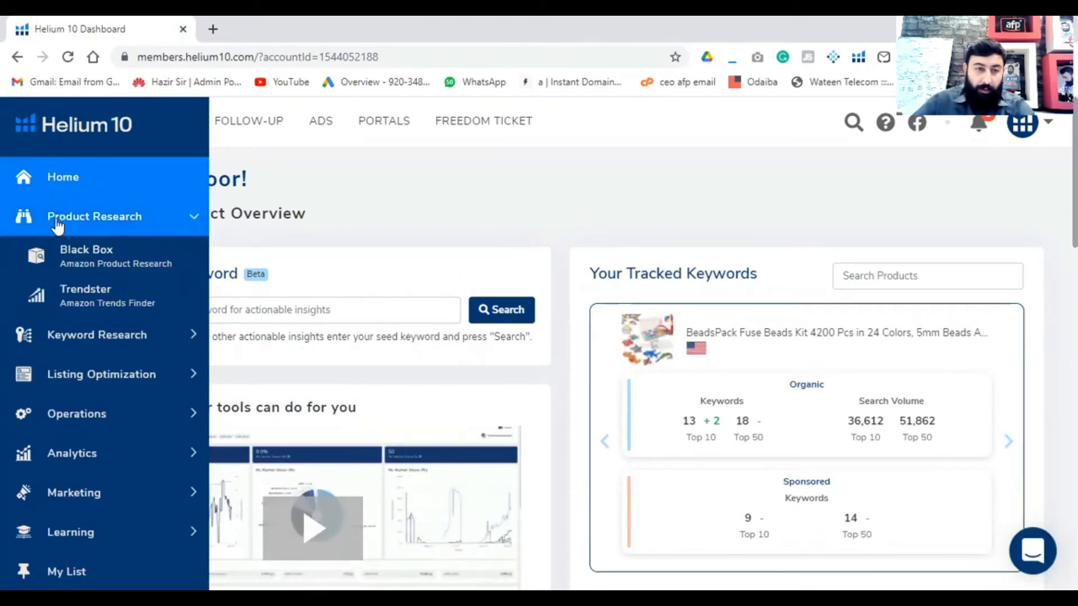
left_click(51, 263)
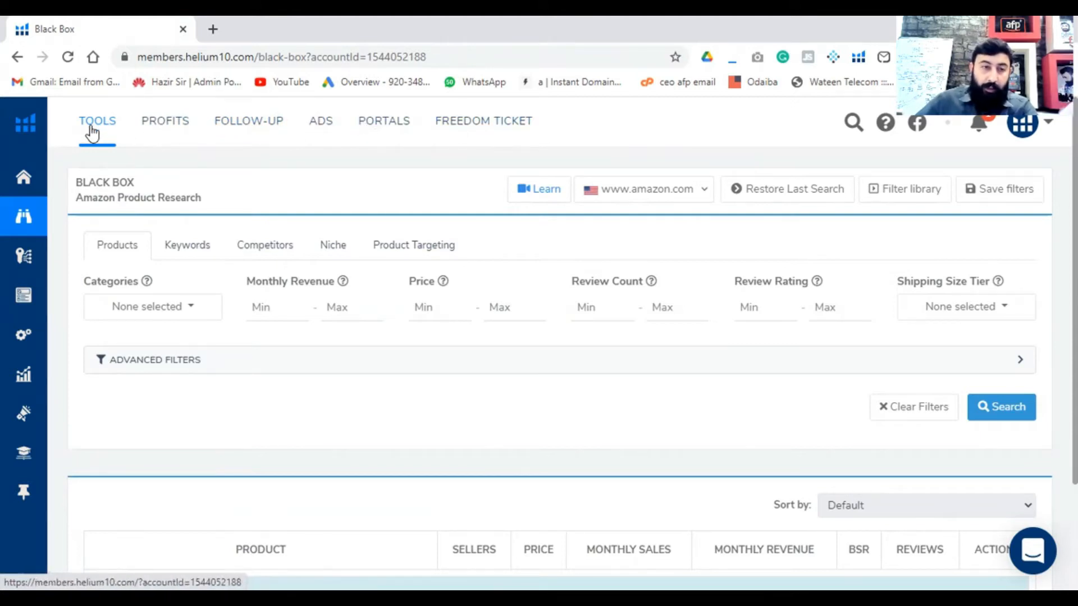
mouse_move(49, 181)
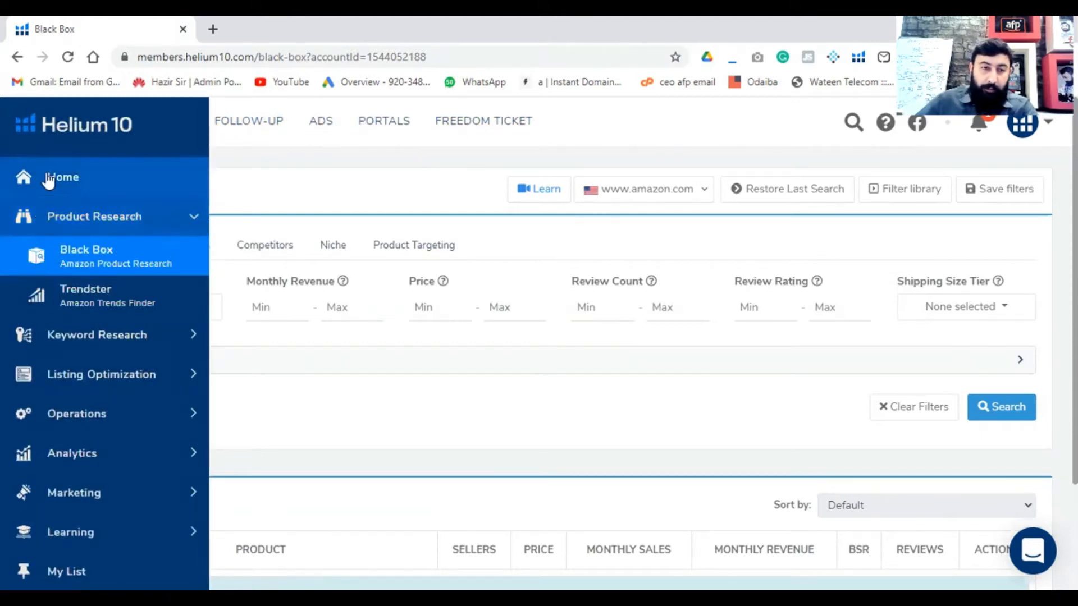
left_click(56, 217)
left_click(80, 222)
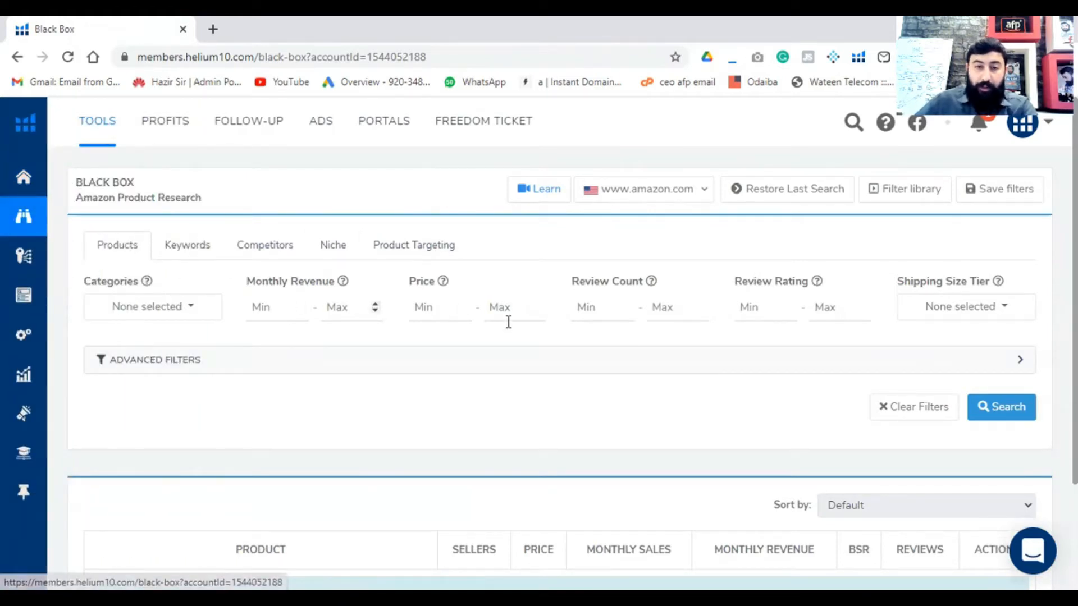
- Look through Black Box's Keywords, Competitors, Niche and Product Targeting searches, and return to the Products search
left_click(178, 246)
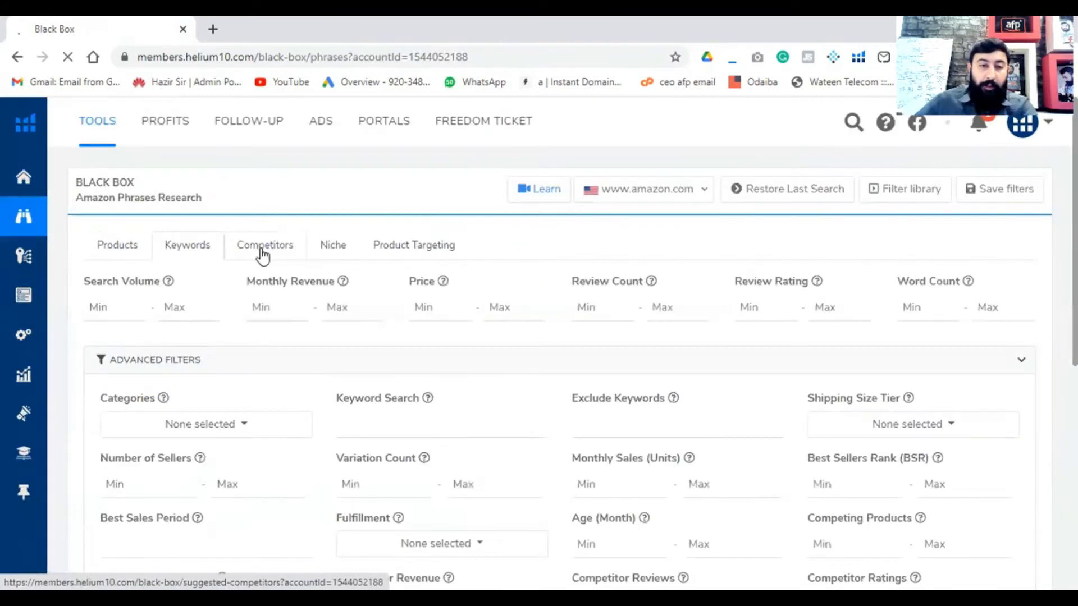
left_click(262, 256)
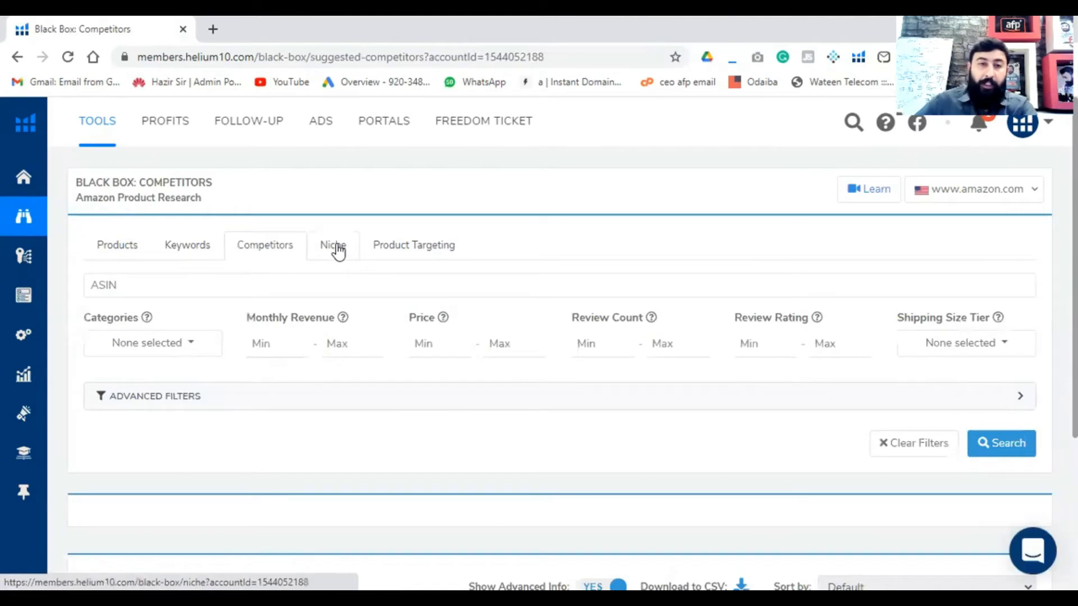
left_click(338, 251)
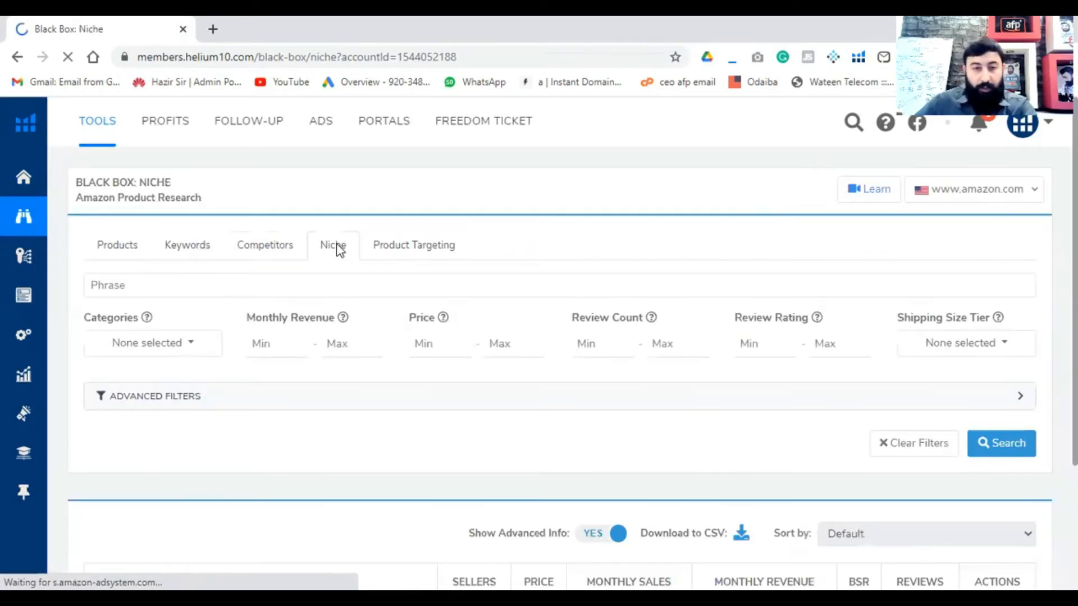
left_click(403, 254)
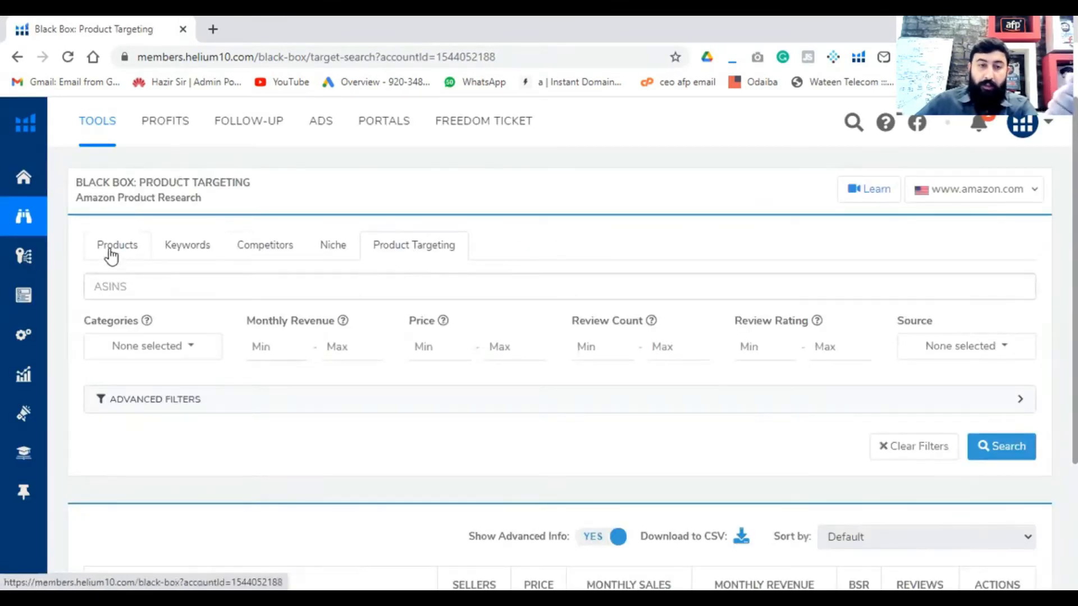
left_click(116, 247)
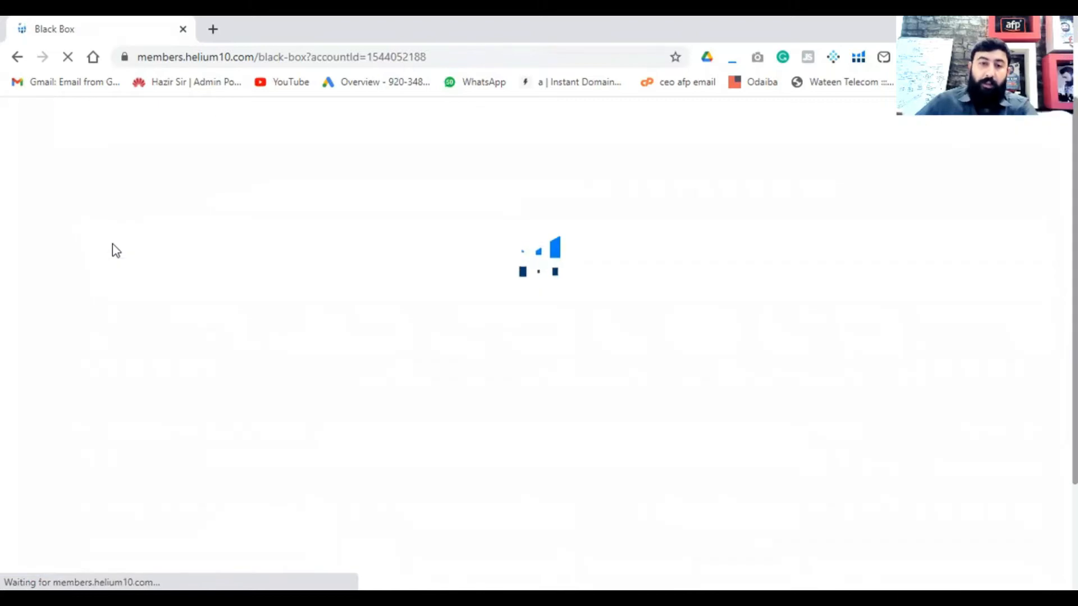
- Review the product category choices and select all categories for the Products search
mouse_move(68, 293)
scroll(110, 511, "down", 3)
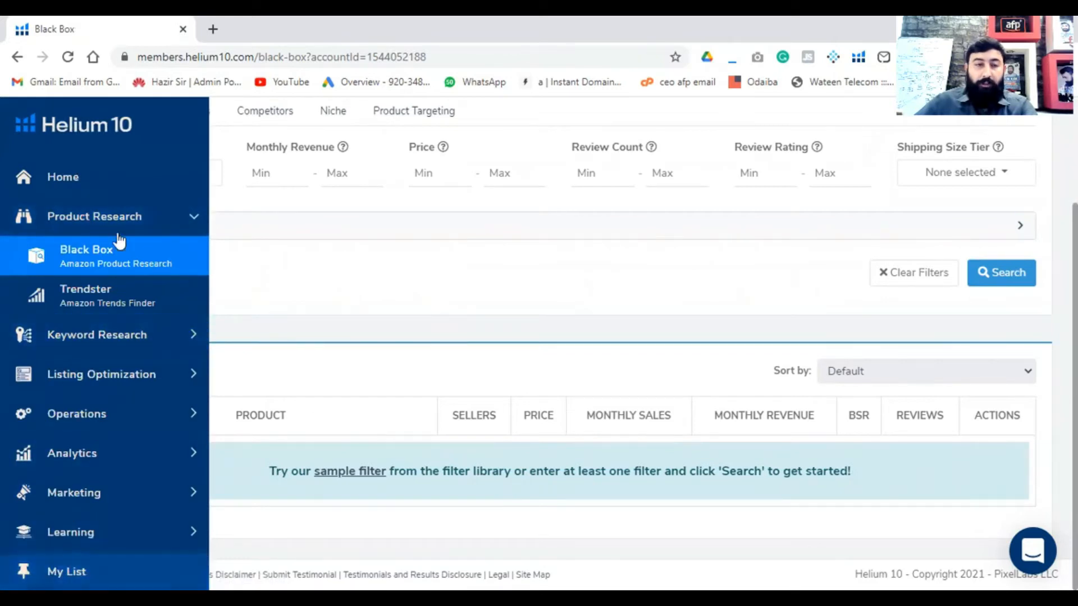
left_click(165, 179)
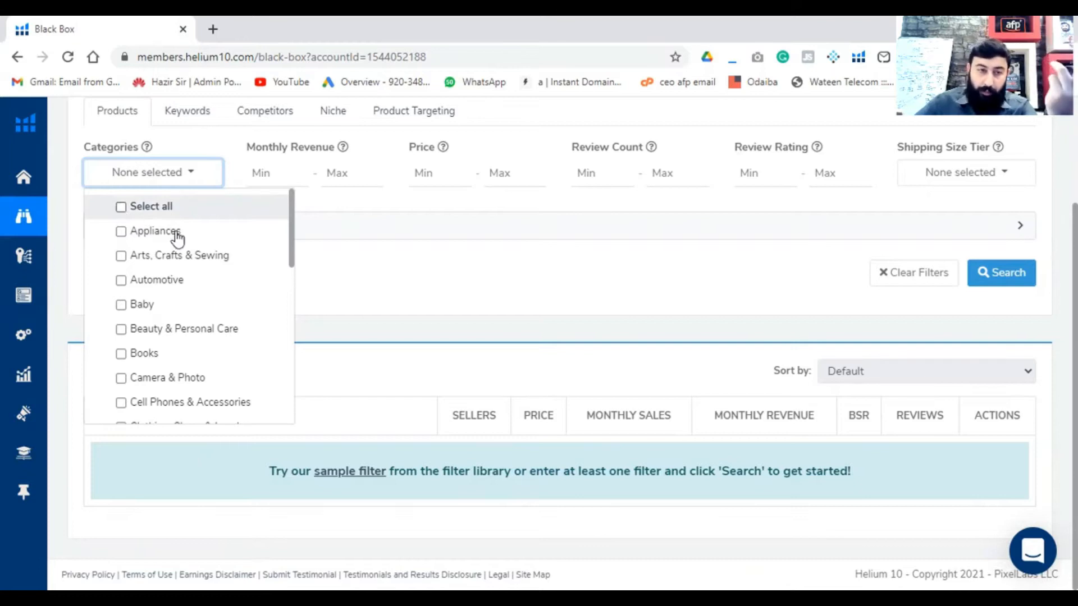
scroll(180, 292, "down", 3)
scroll(137, 315, "down", 5)
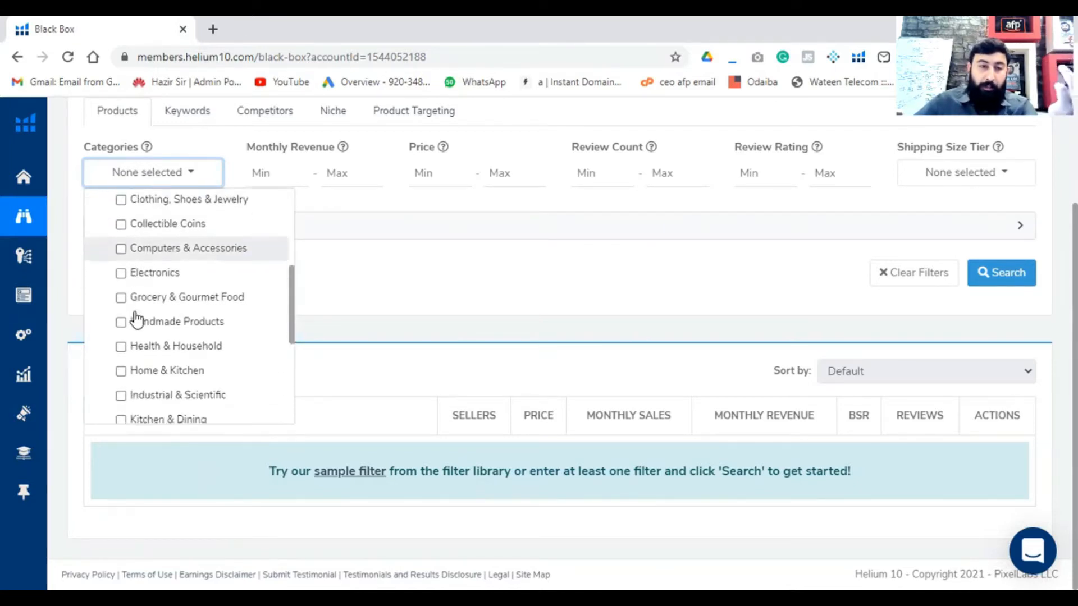
scroll(135, 336, "up", 8)
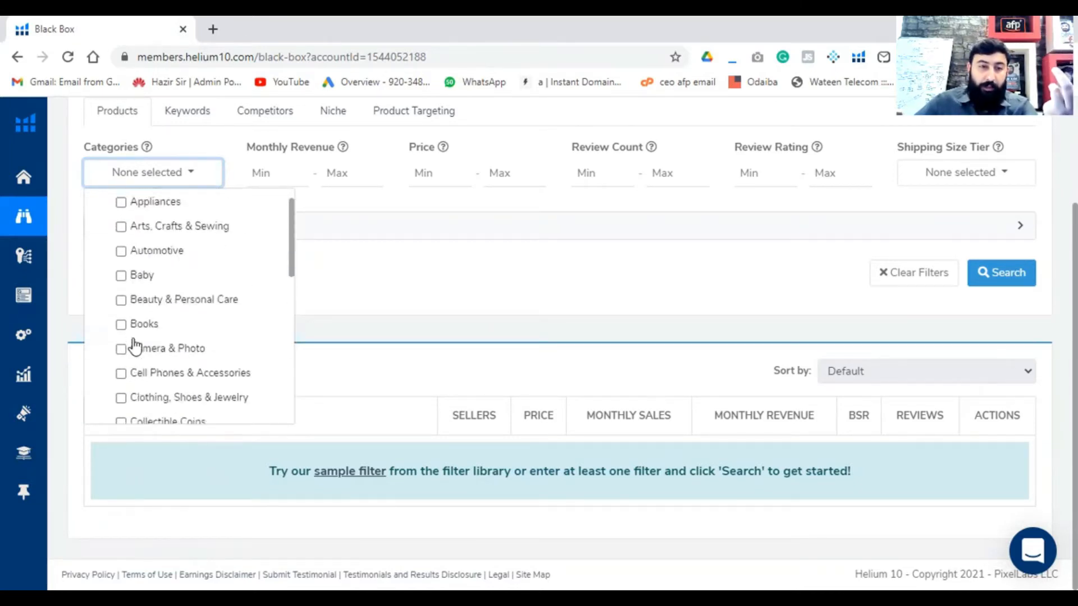
left_click(121, 206)
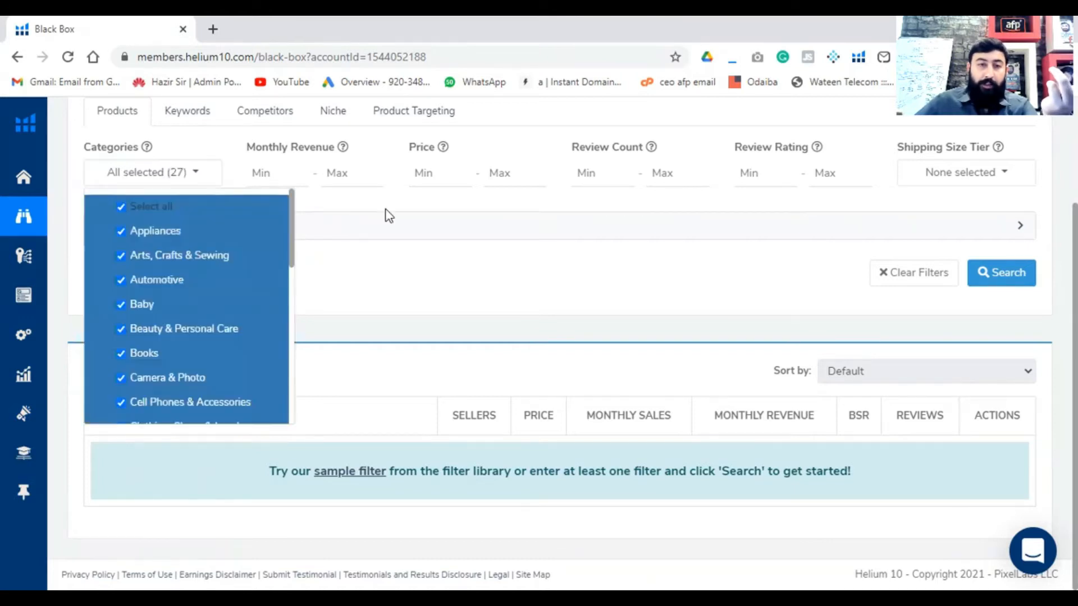
left_click(389, 216)
left_click(180, 175)
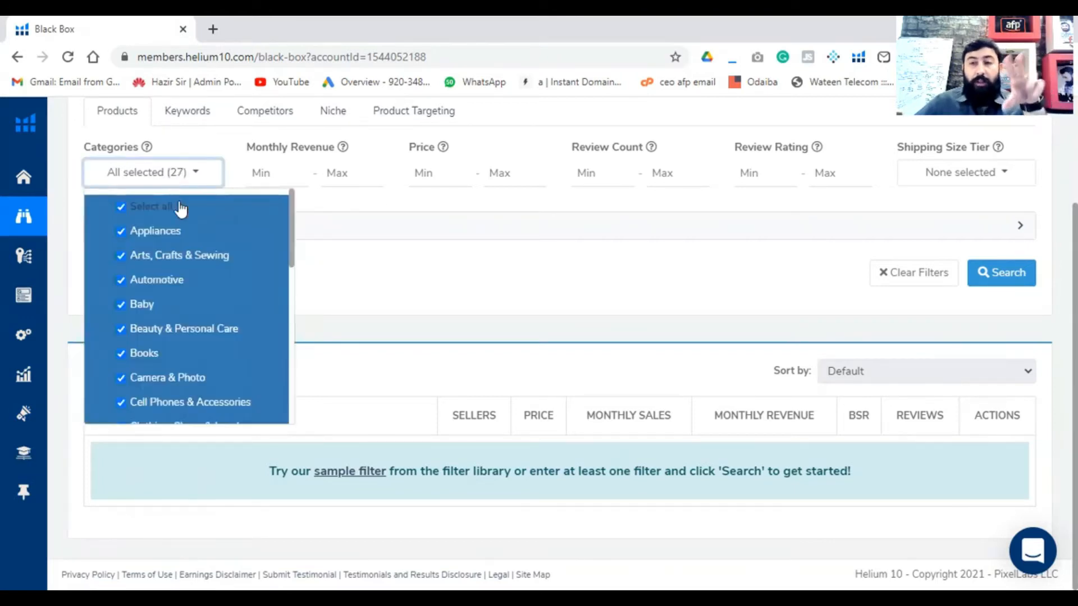
left_click(376, 219)
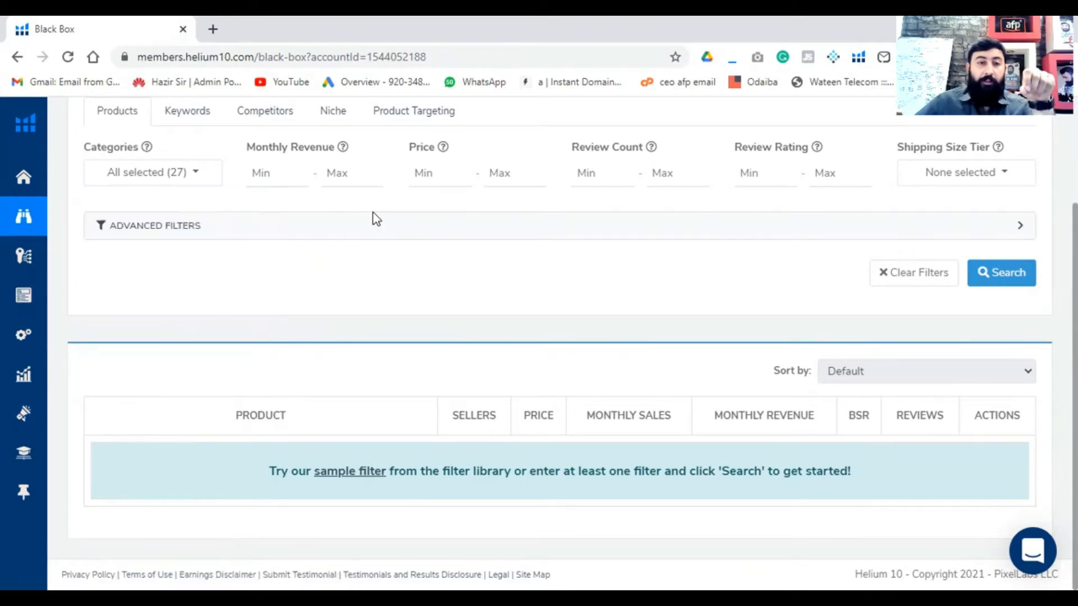
- Try limiting the categories to Automotive, Baby and Grocery & Gourmet Food, and restore the selection of all categories
left_click(185, 182)
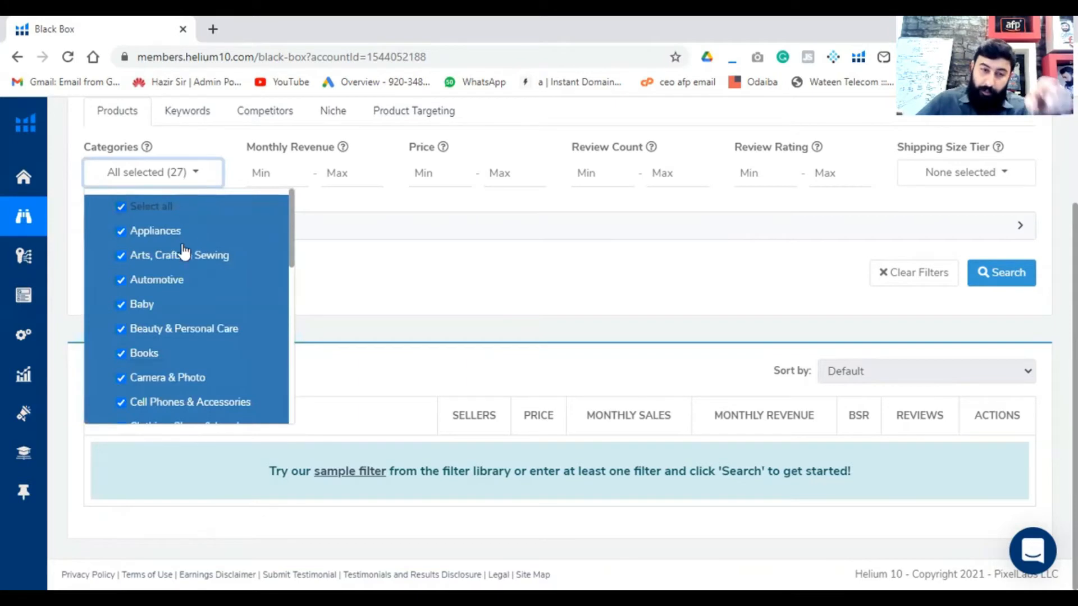
left_click(120, 207)
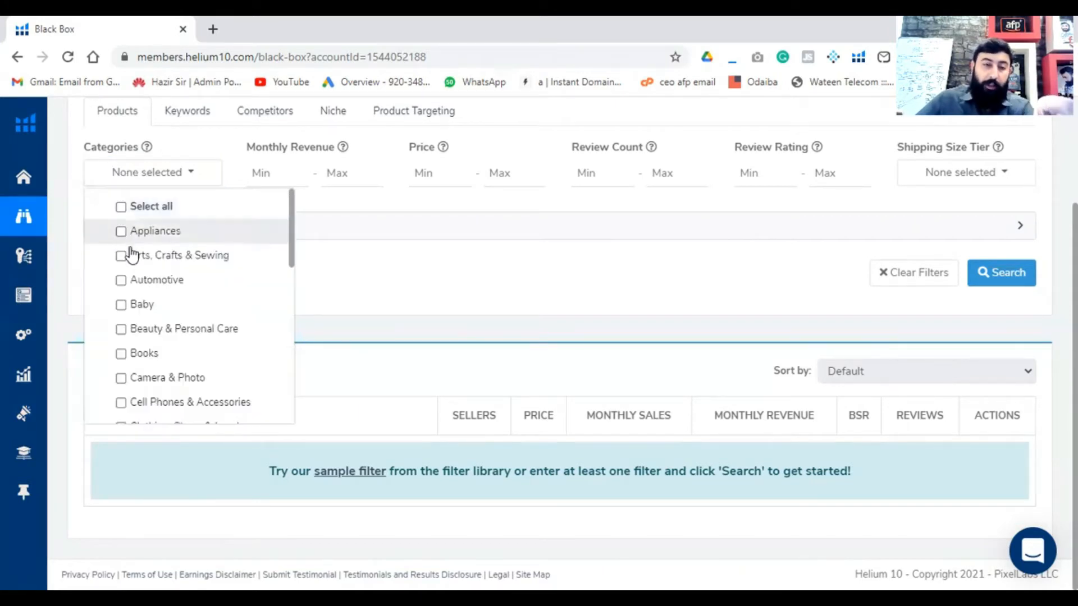
left_click(120, 305)
left_click(120, 353)
left_click(120, 354)
left_click(121, 280)
scroll(124, 314, "down", 3)
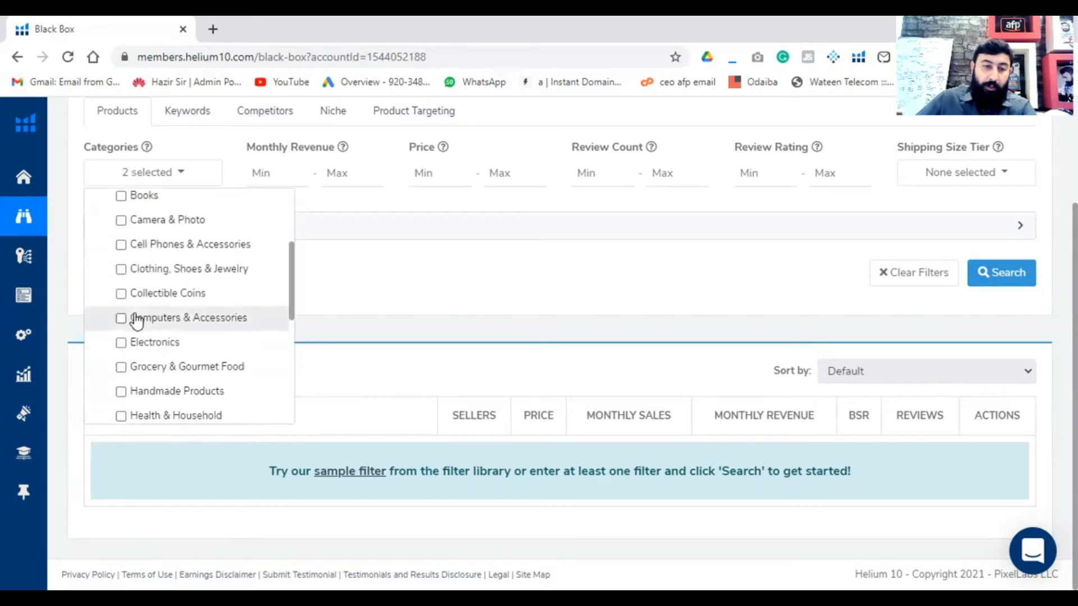
left_click(120, 366)
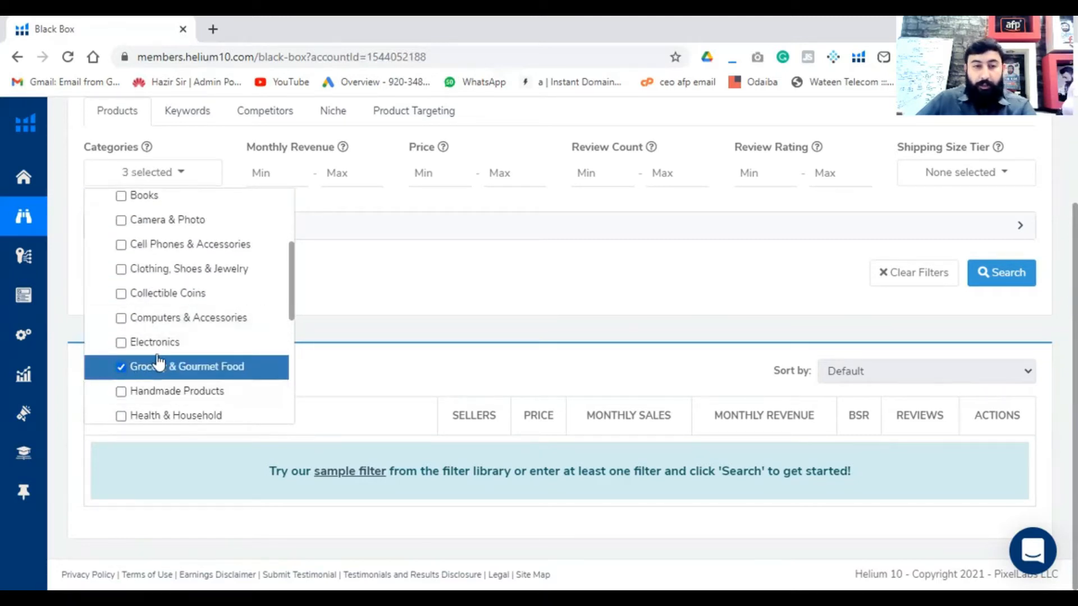
scroll(140, 337, "up", 3)
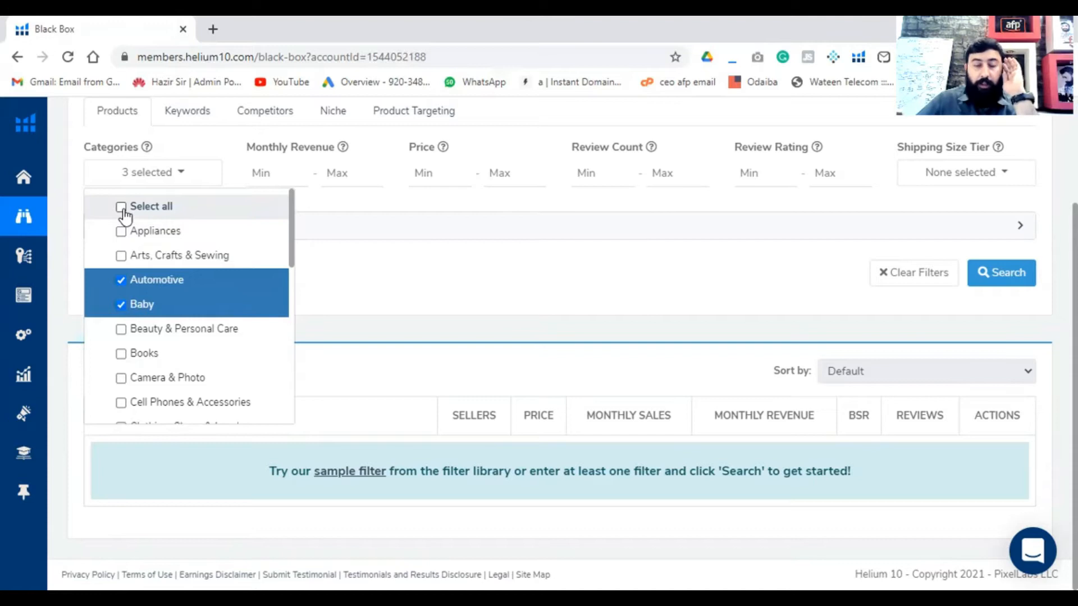
left_click(121, 208)
left_click(365, 207)
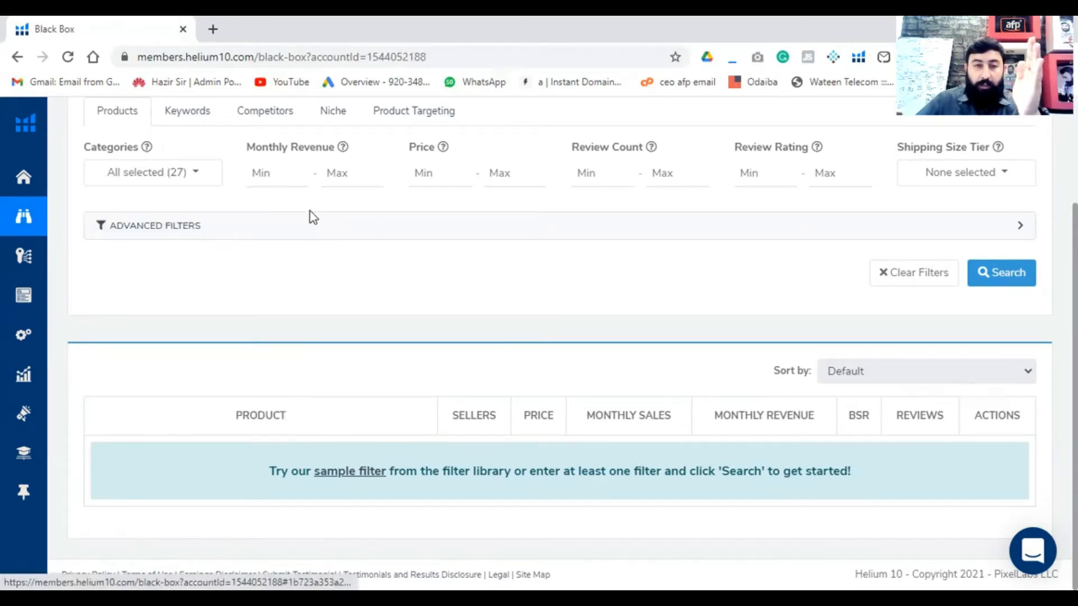
- Set the minimum monthly revenue filter to 10000, leaving the maximum empty
left_click(269, 179)
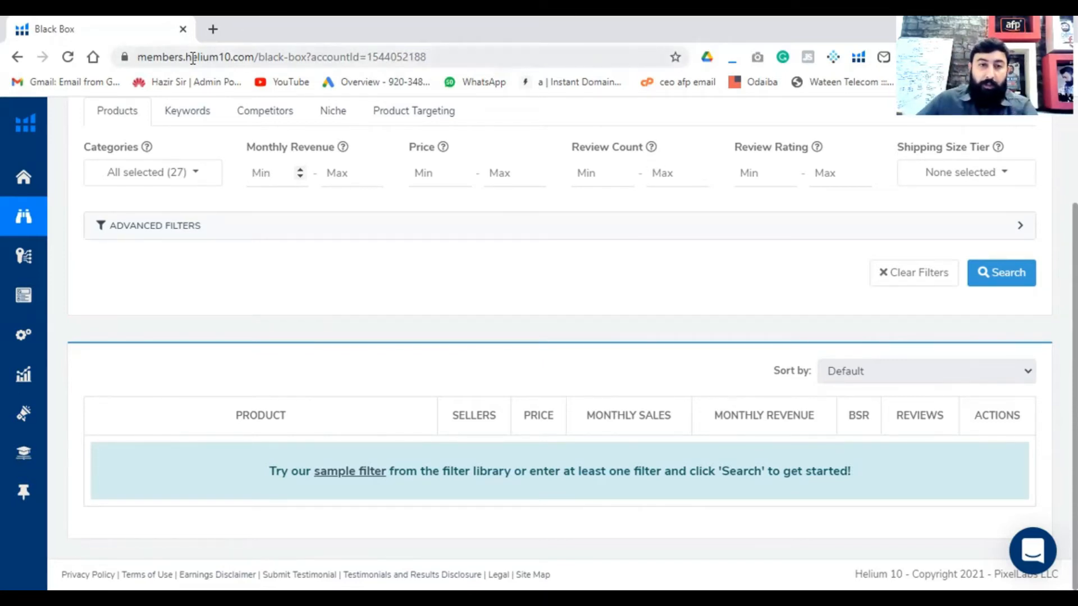
scroll(206, 260, "up", 2)
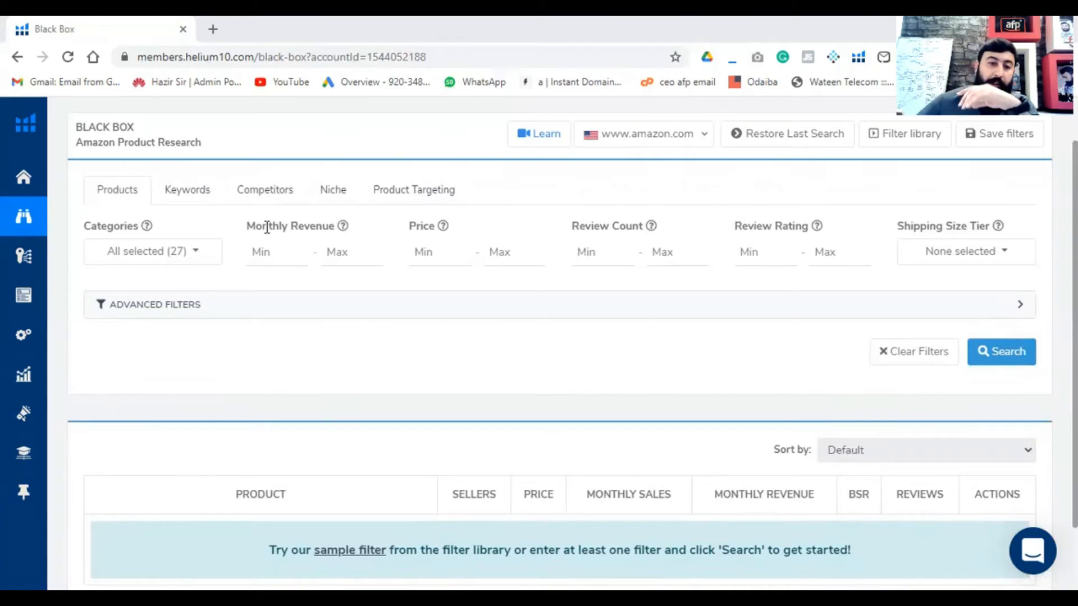
left_click(263, 256)
type("10000")
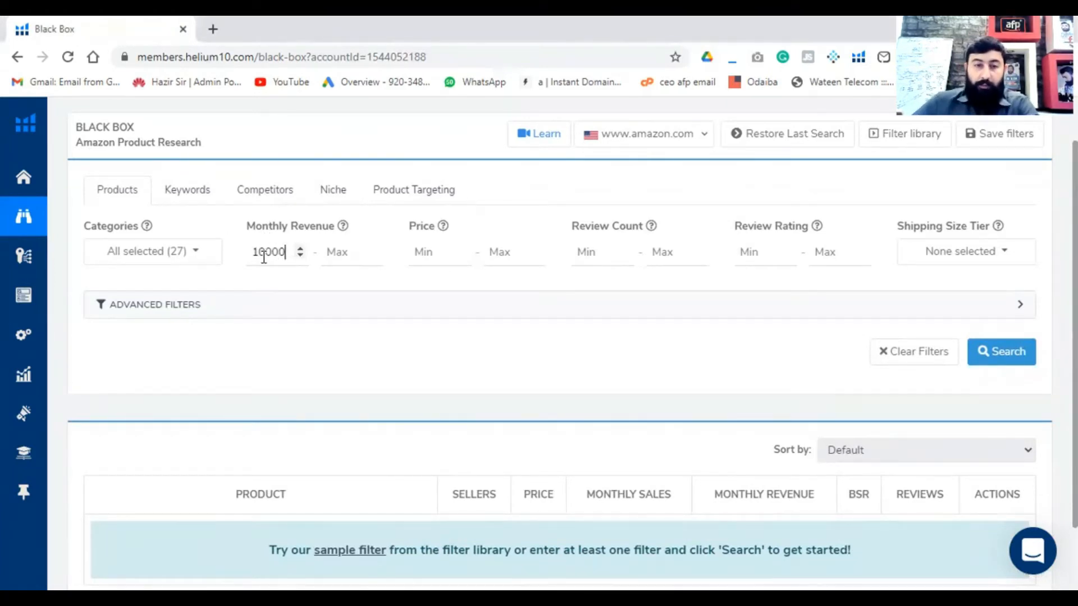
left_click(334, 252)
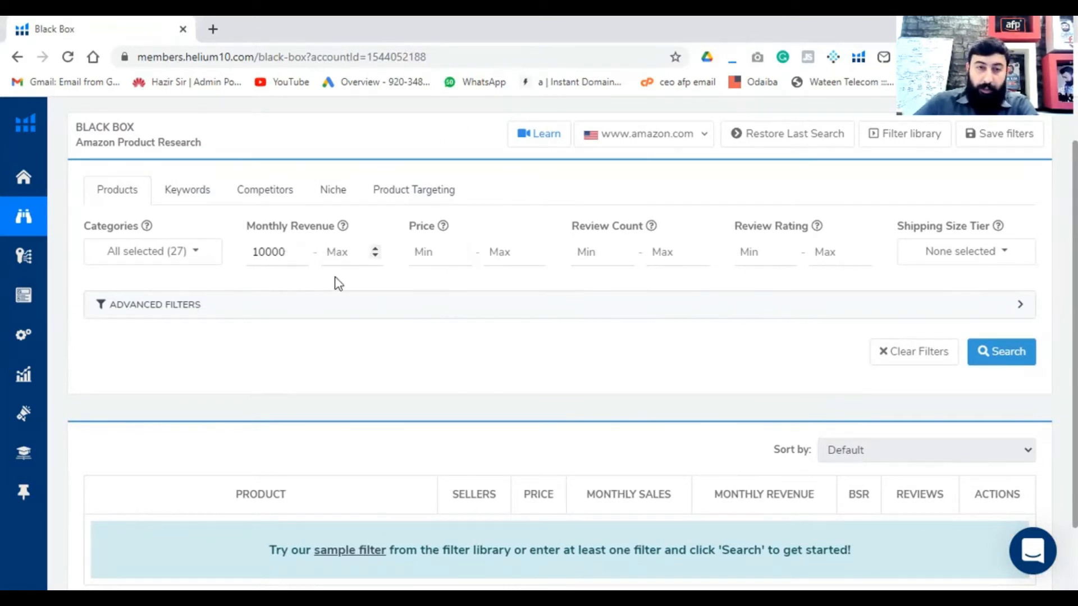
scroll(339, 325, "up", 1)
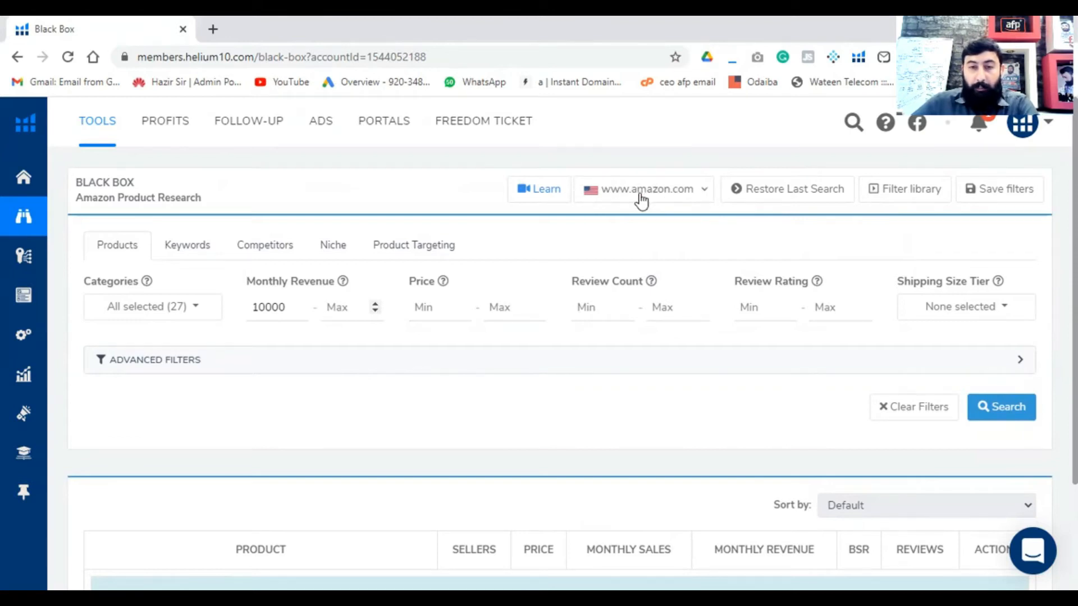
left_click(705, 197)
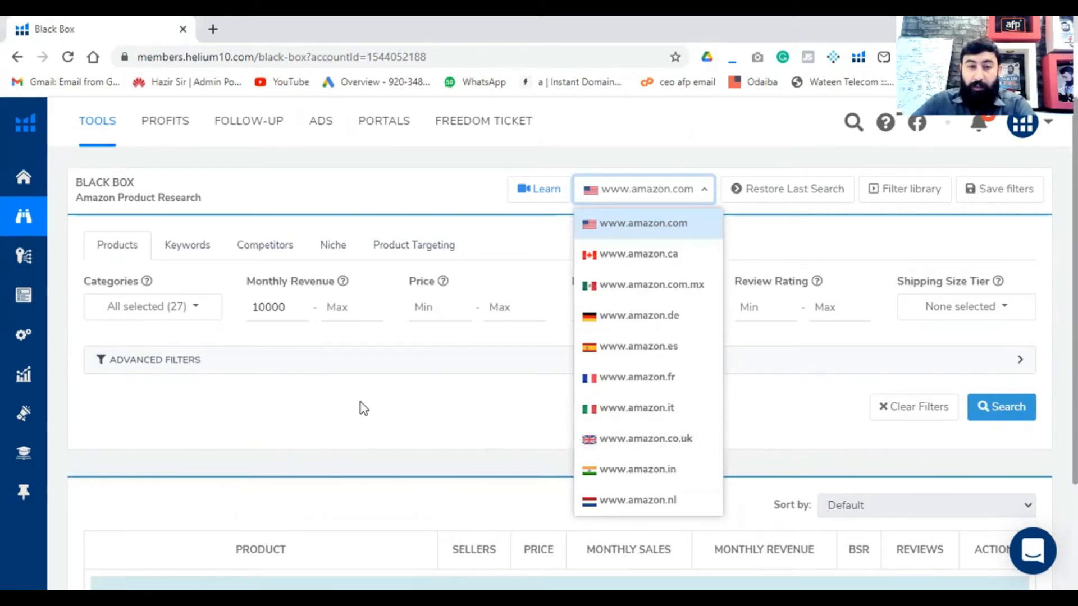
left_click(331, 365)
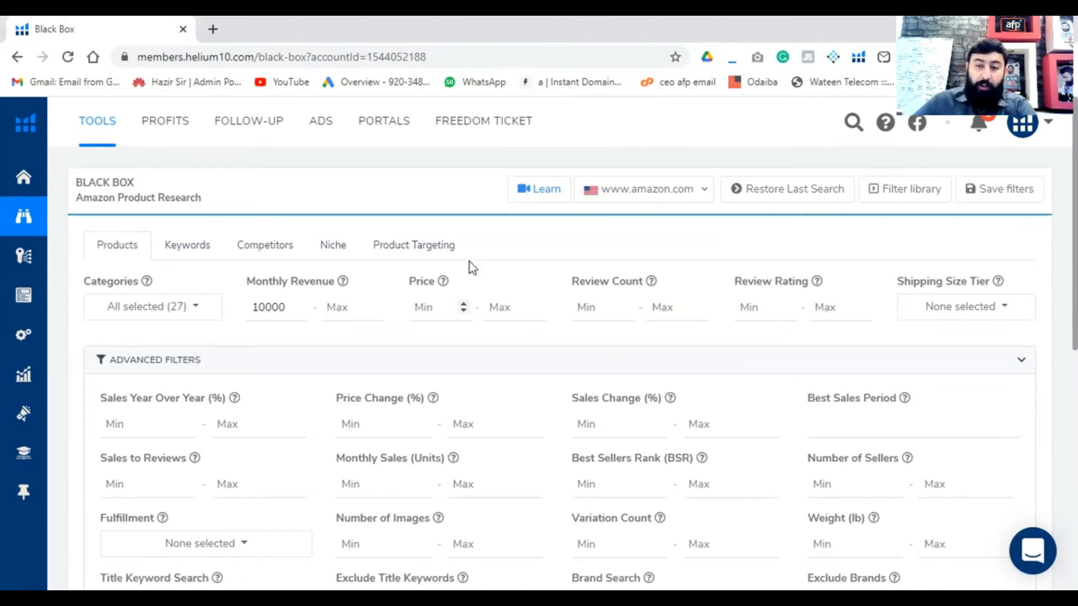
- Consult the price rule in the usa.jpeg product hunting criteria image and set the price filter from 6 to 36
key("alt+Tab")
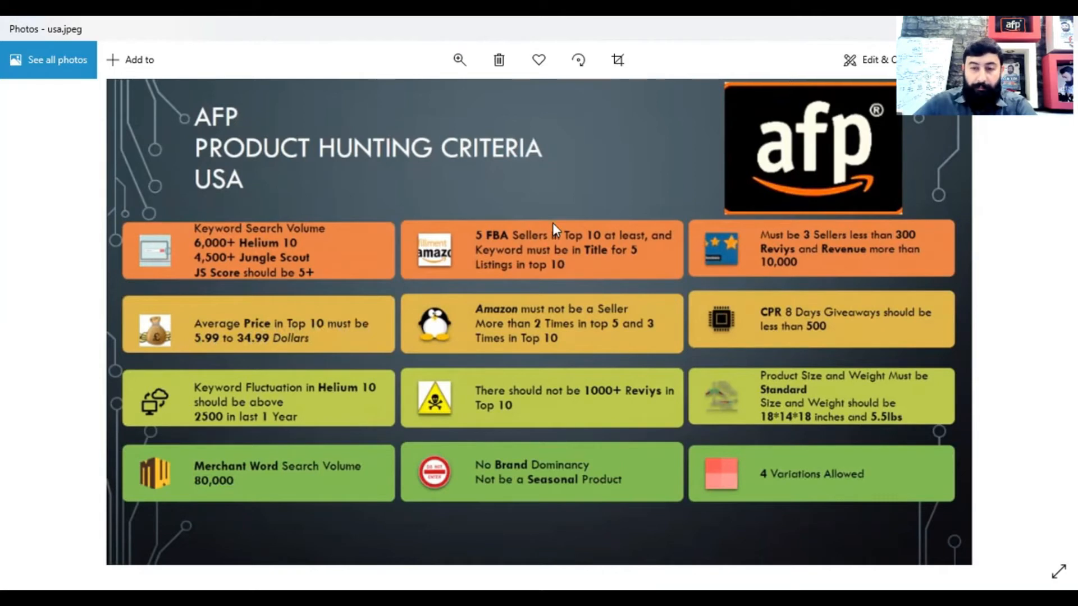
key("alt+Tab")
left_click(427, 310)
type("6")
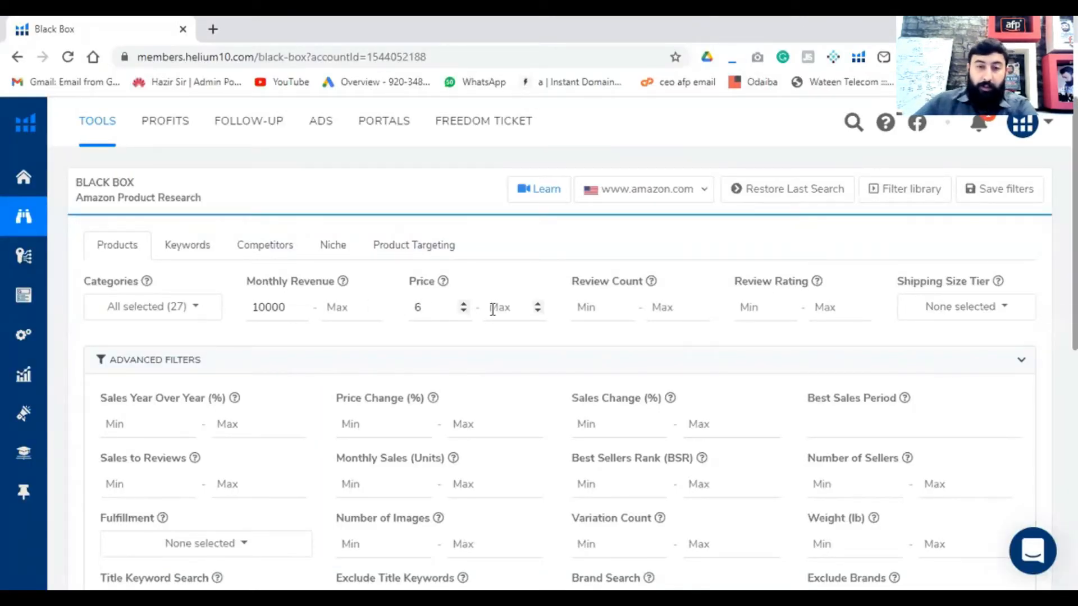
key("alt+Tab")
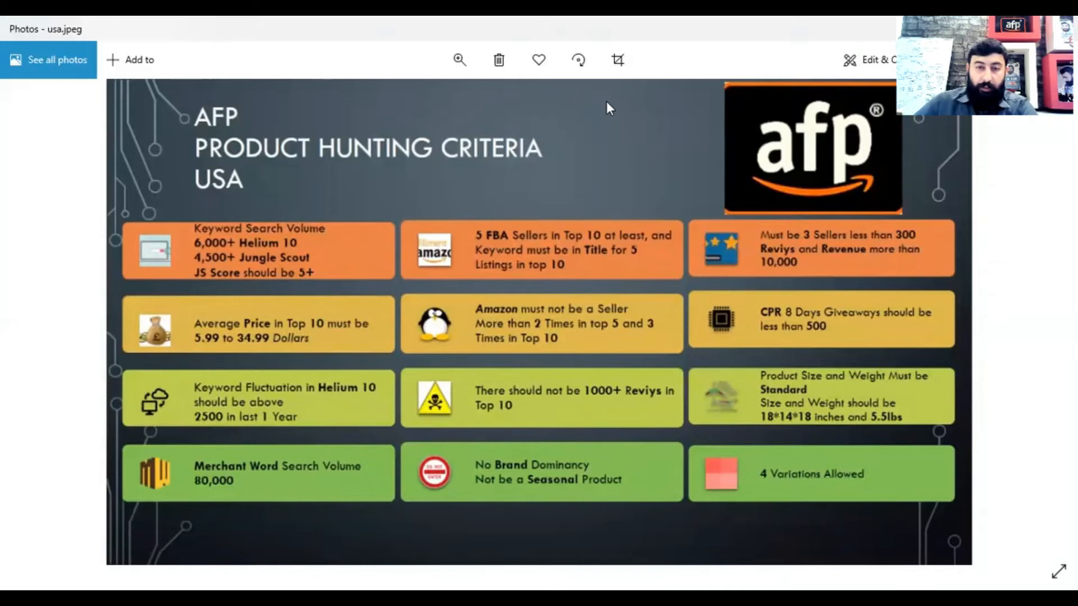
key("alt+Tab")
left_click(514, 313)
type("36")
left_click(591, 315)
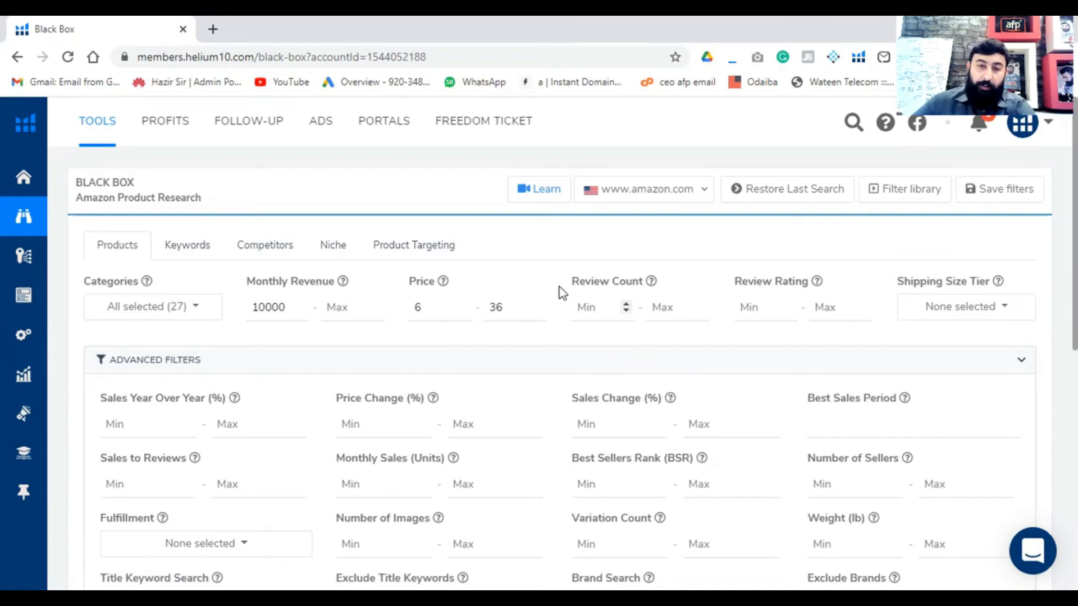
- Open amazon.com in a new browser tab and search it for "sungglasses"
key("ctrl+t")
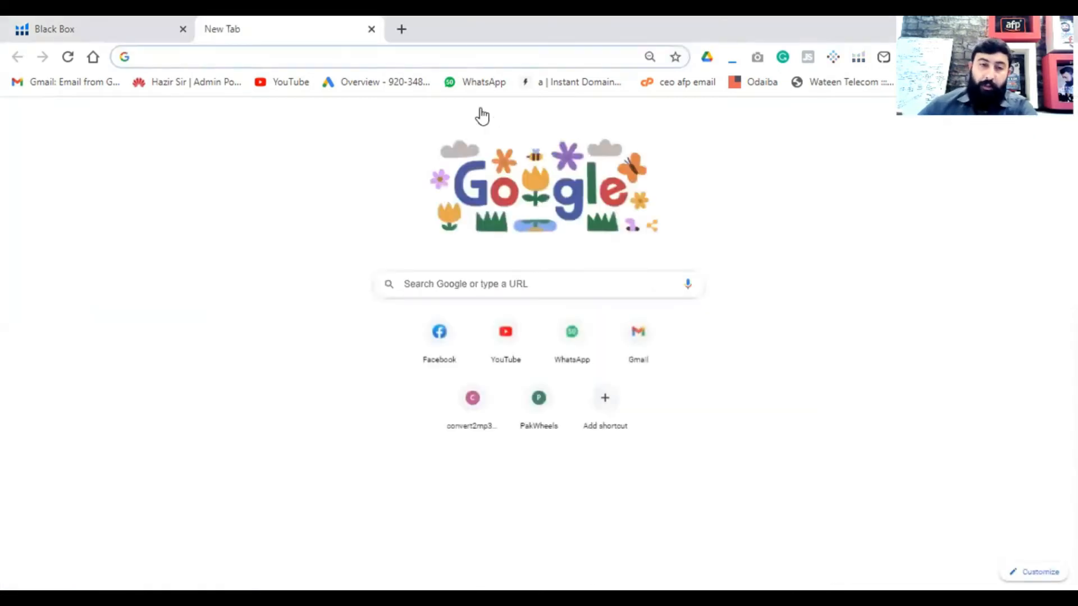
type("ama")
key("Return")
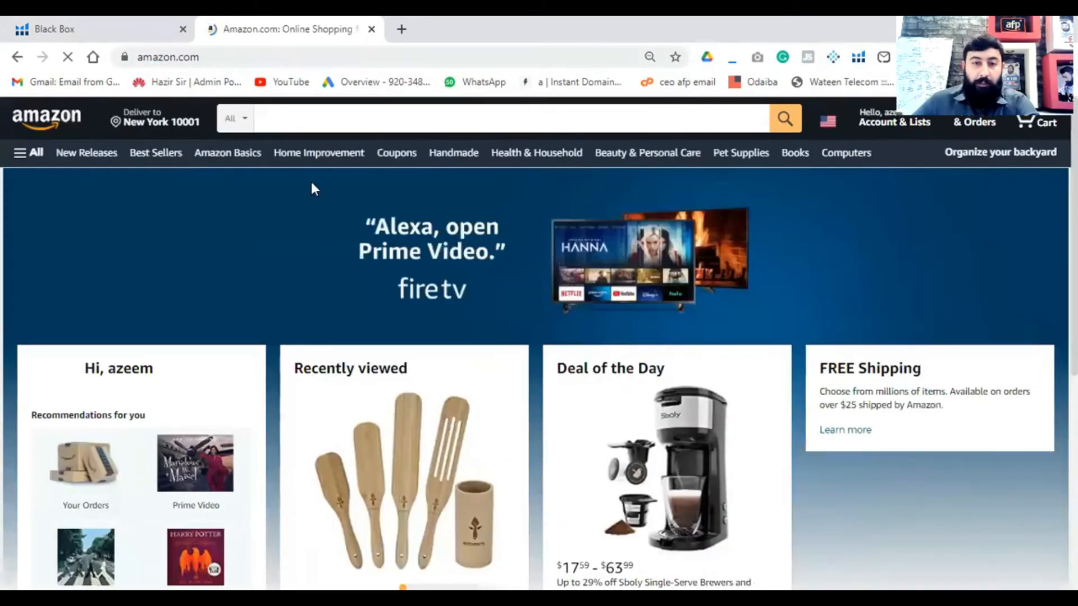
left_click(388, 126)
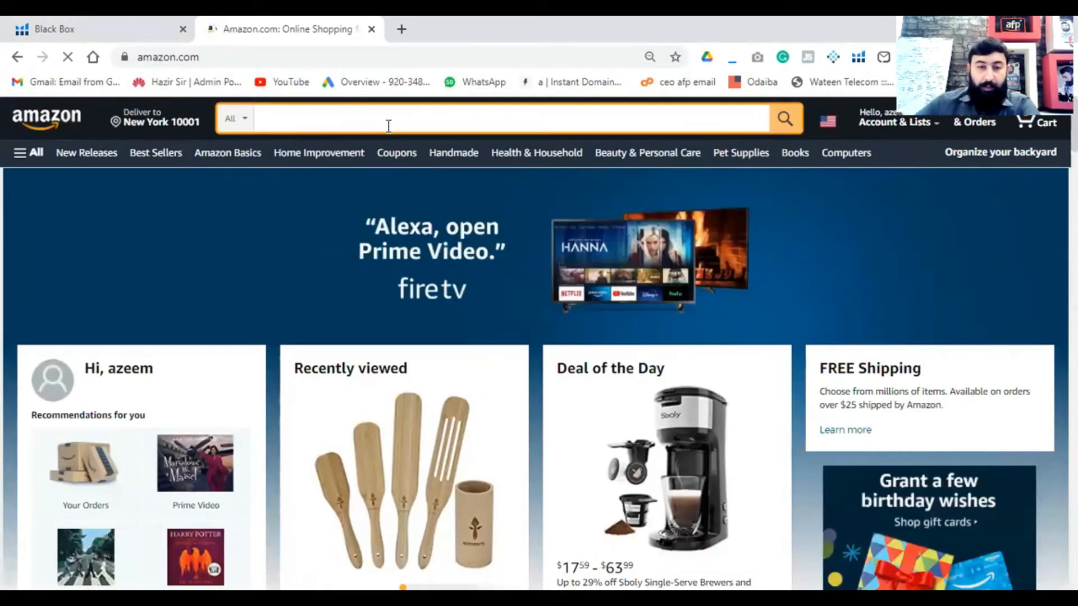
scroll(424, 361, "down", 6)
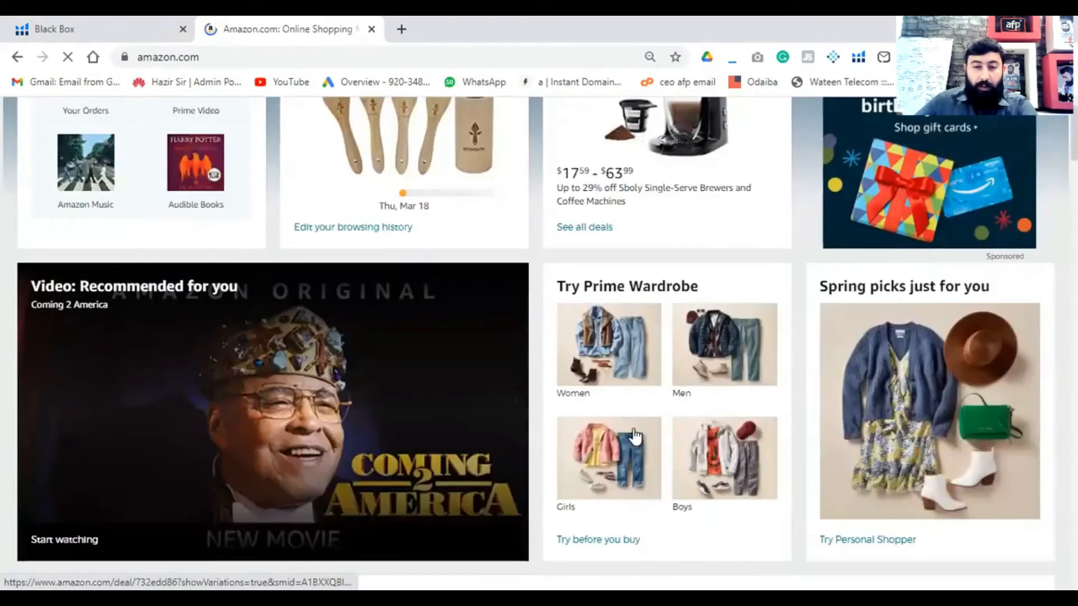
scroll(634, 436, "up", 6)
type("s")
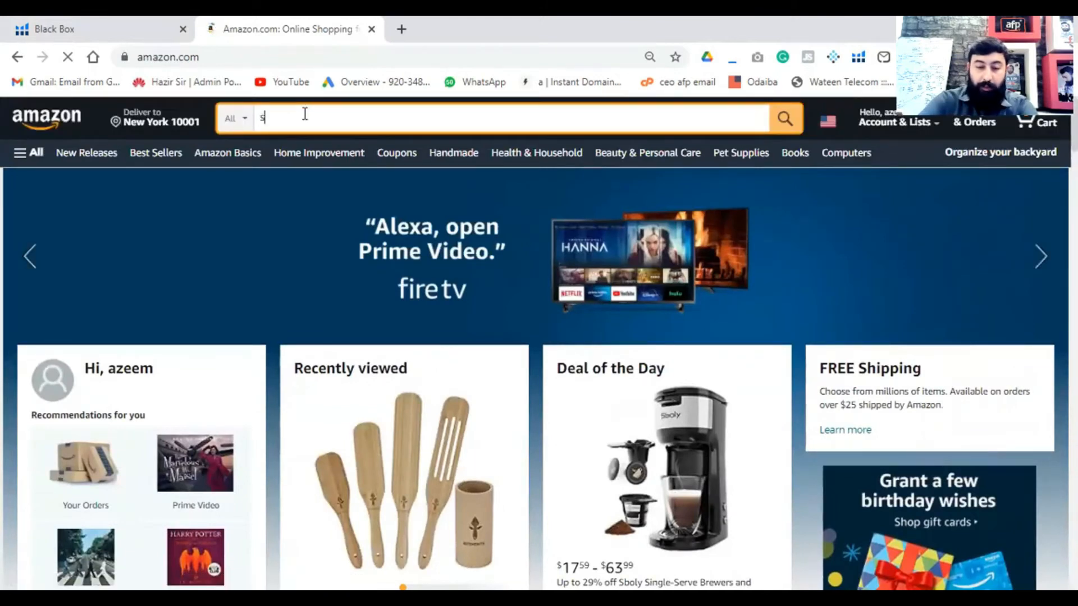
type("ungglasse")
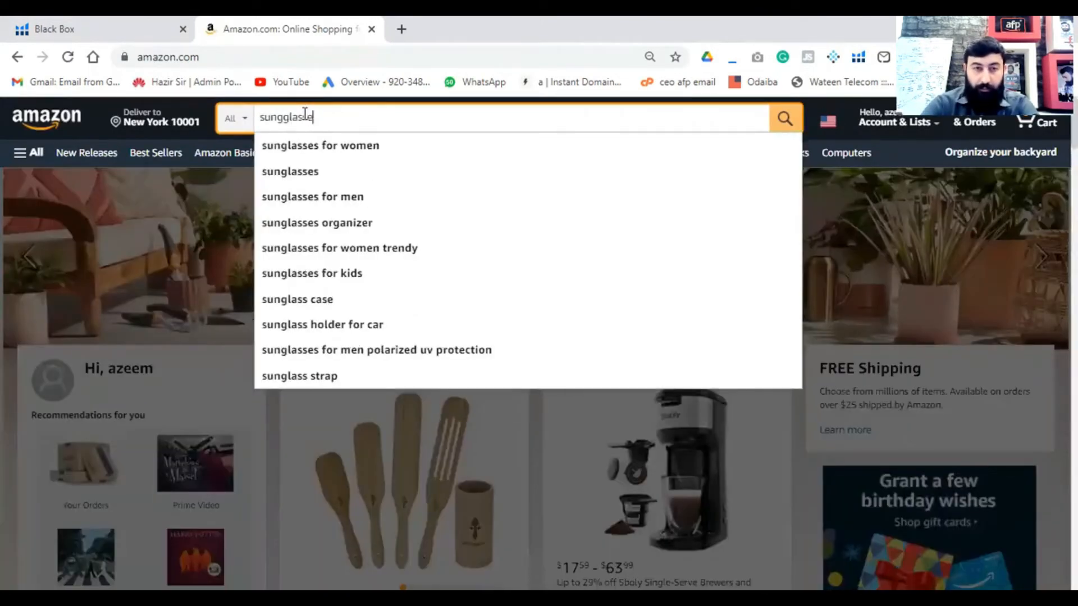
type("s")
key("Return")
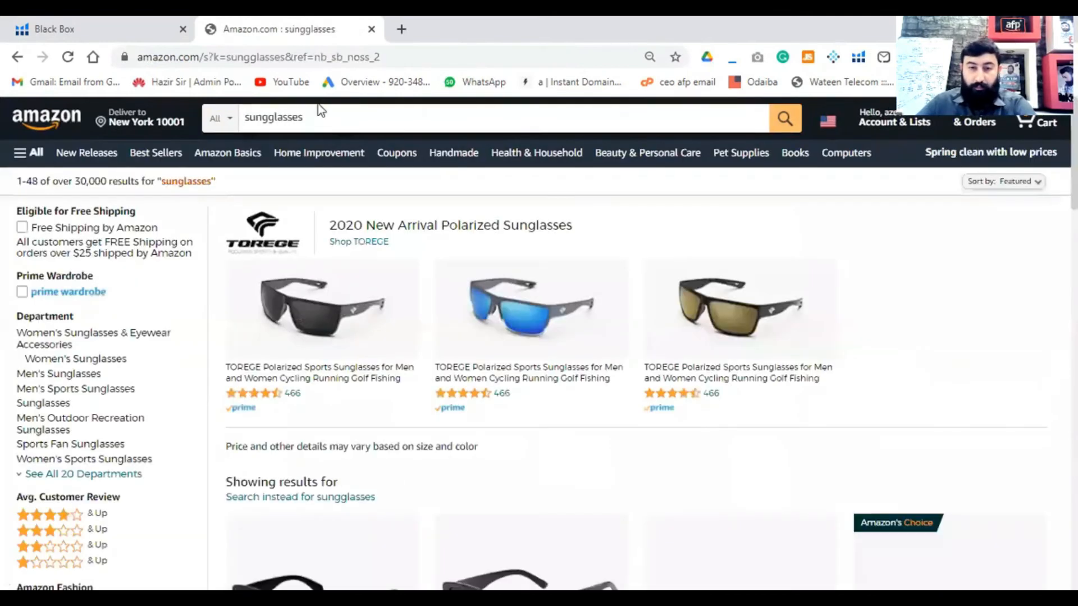
- Open the RIVBOS Polarized Sports Sunglasses listing from the search results and highlight its number of ratings
scroll(522, 326, "down", 10)
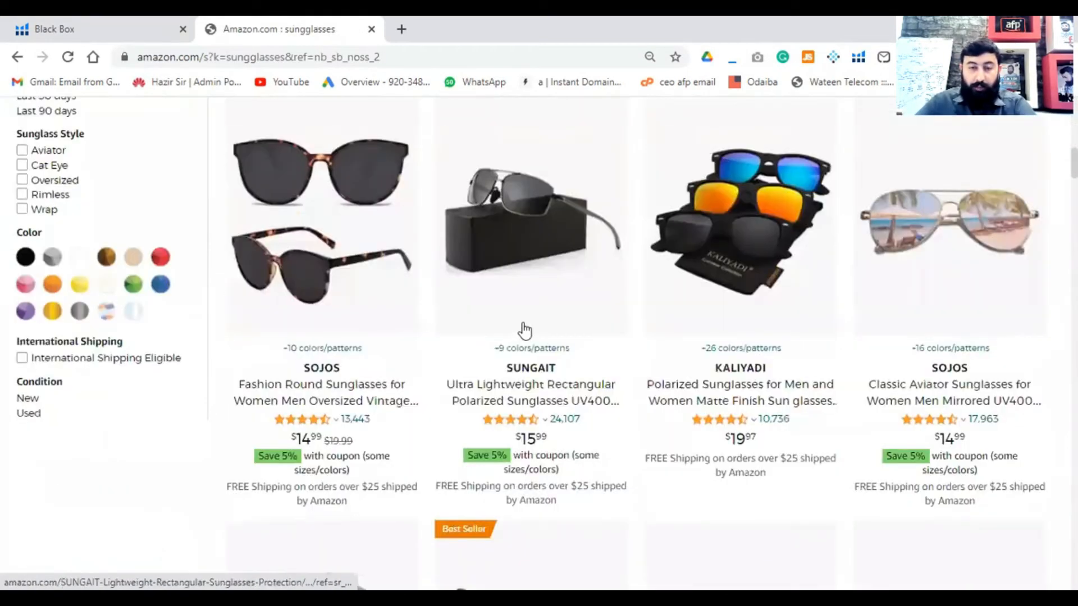
scroll(525, 332, "down", 4)
left_click(522, 419)
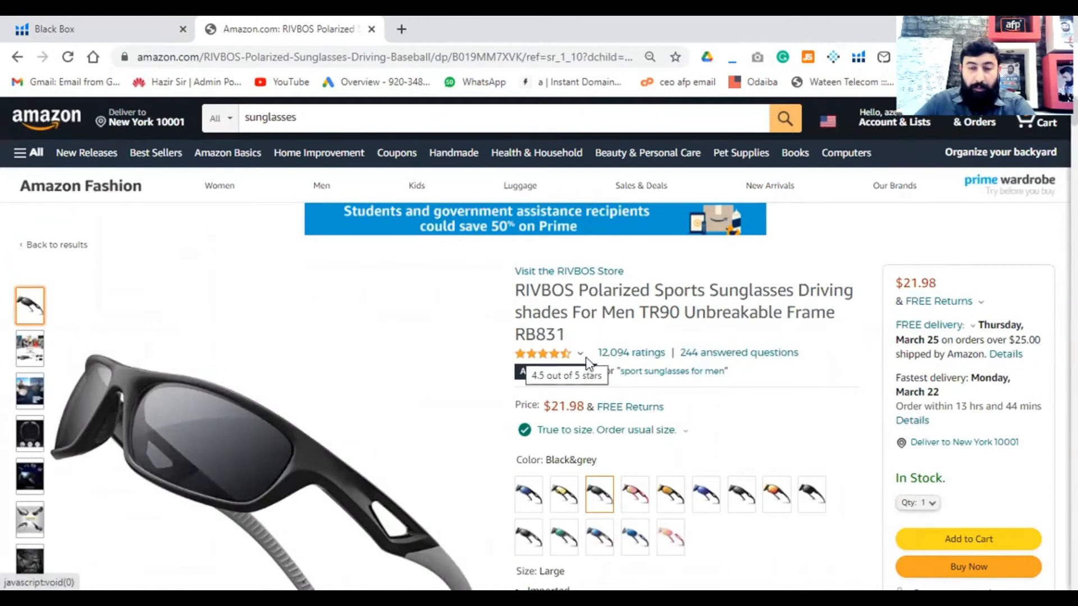
mouse_move(513, 361)
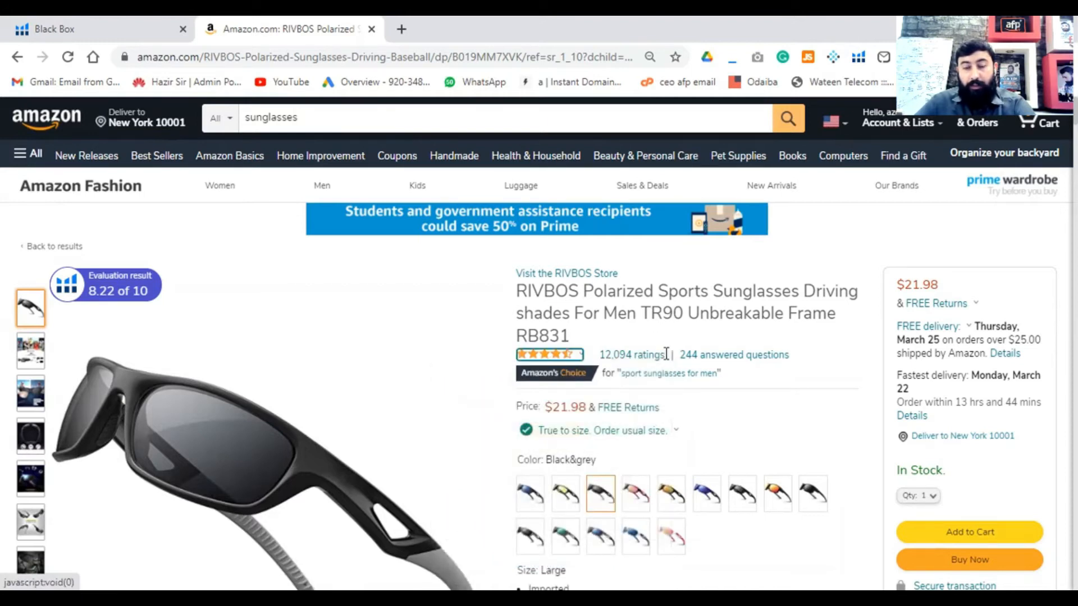
left_click_drag(666, 352, 604, 353)
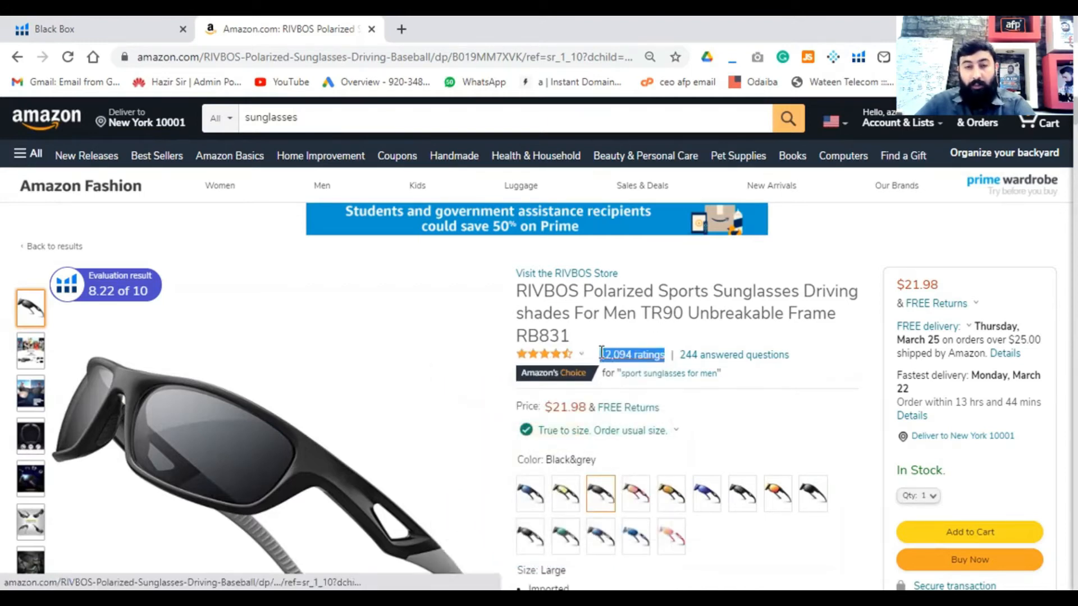
- Compare Black Box's Review Count and Review Rating filters with the ratings total and star breakdown on the Amazon sunglasses listing
left_click(55, 32)
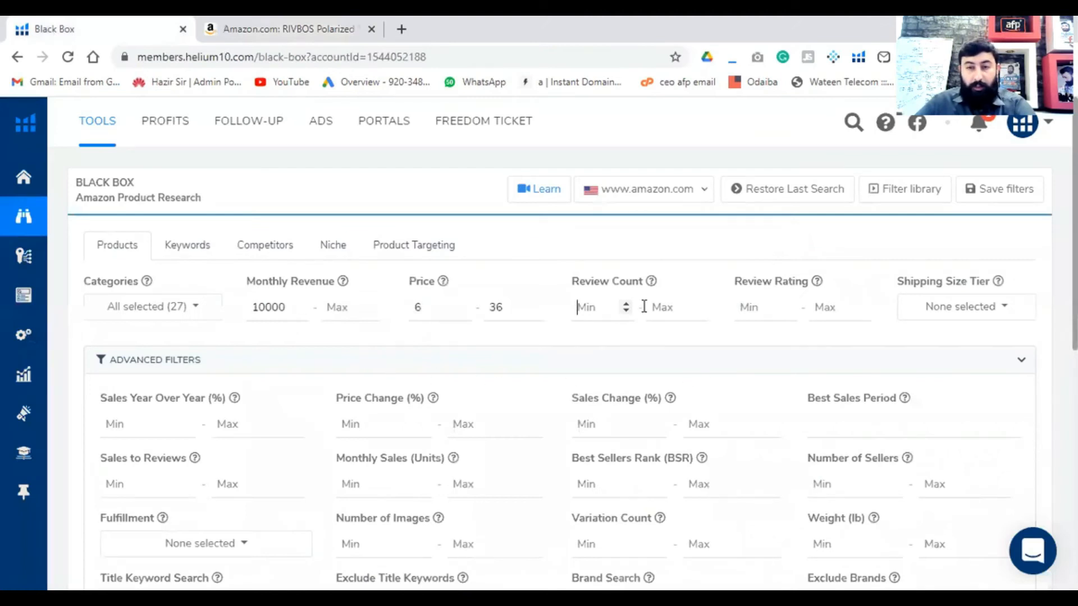
left_click(290, 29)
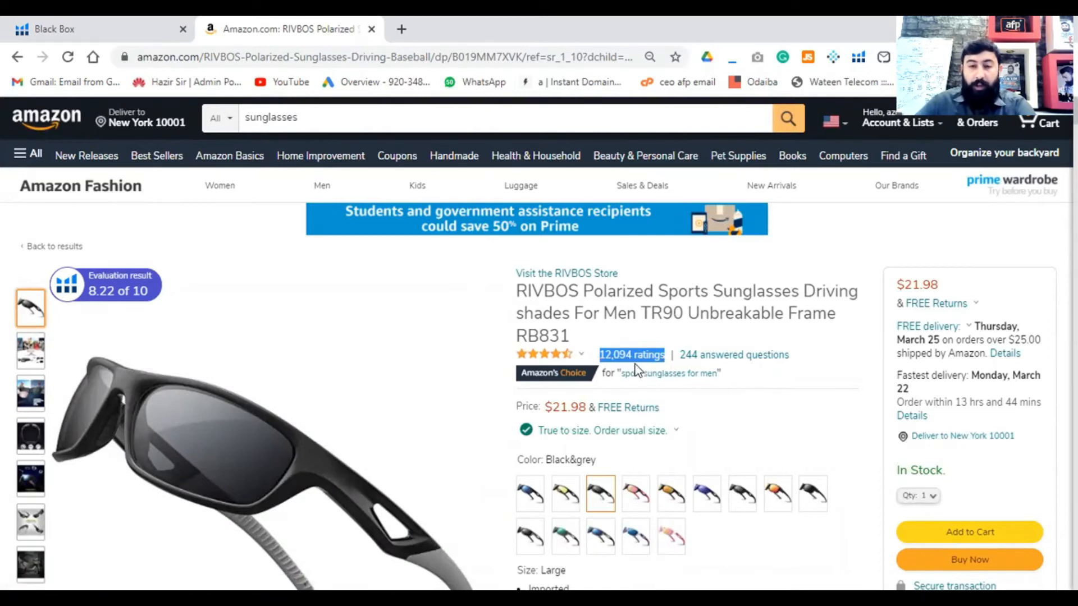
left_click(140, 28)
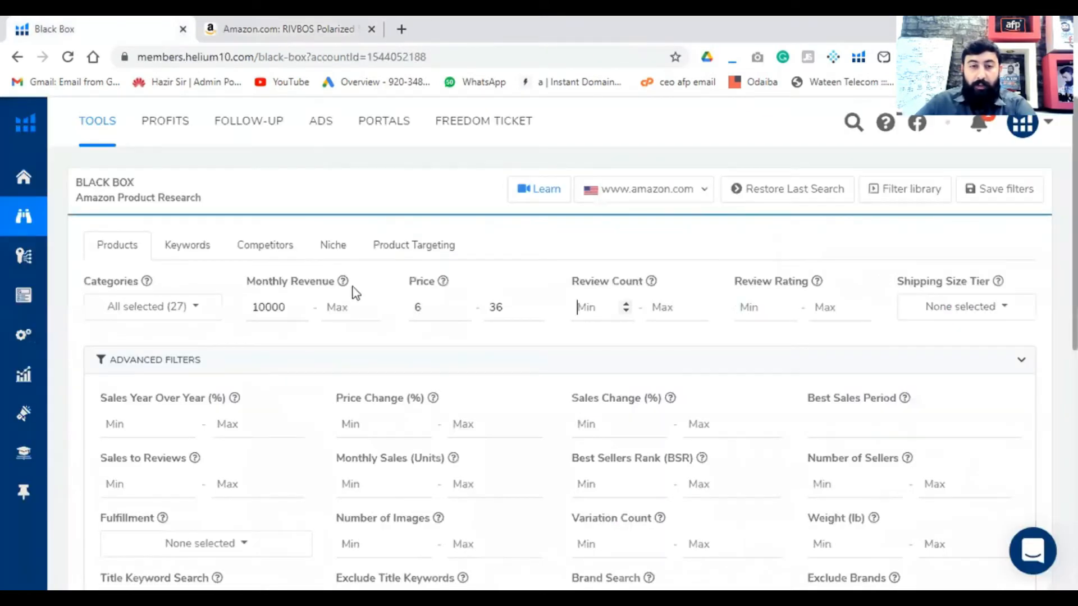
left_click_drag(571, 281, 641, 281)
triple_click(763, 282)
left_click(286, 28)
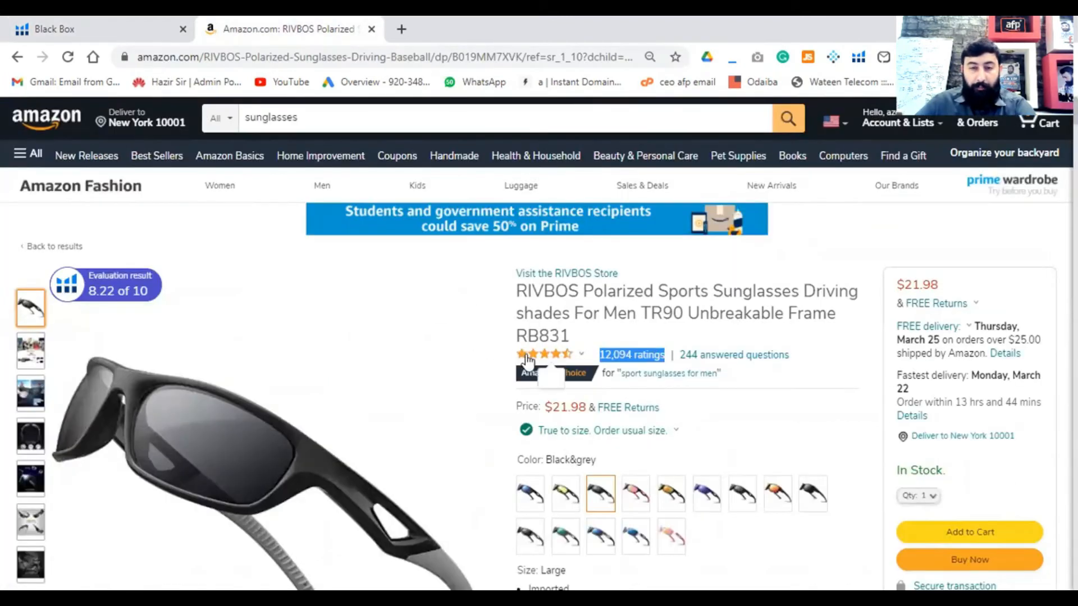
mouse_move(578, 362)
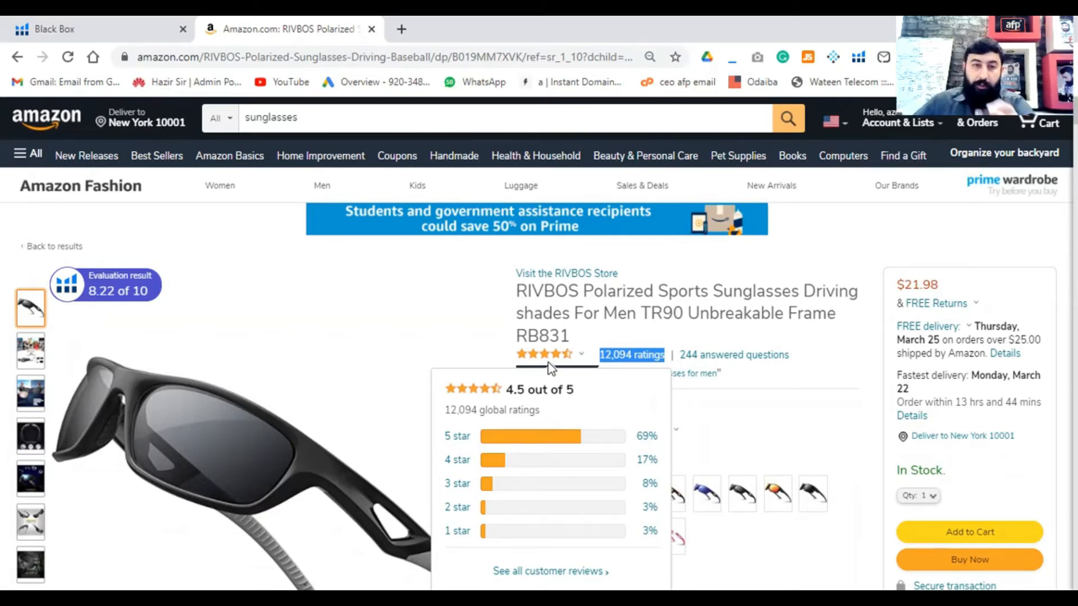
left_click(80, 36)
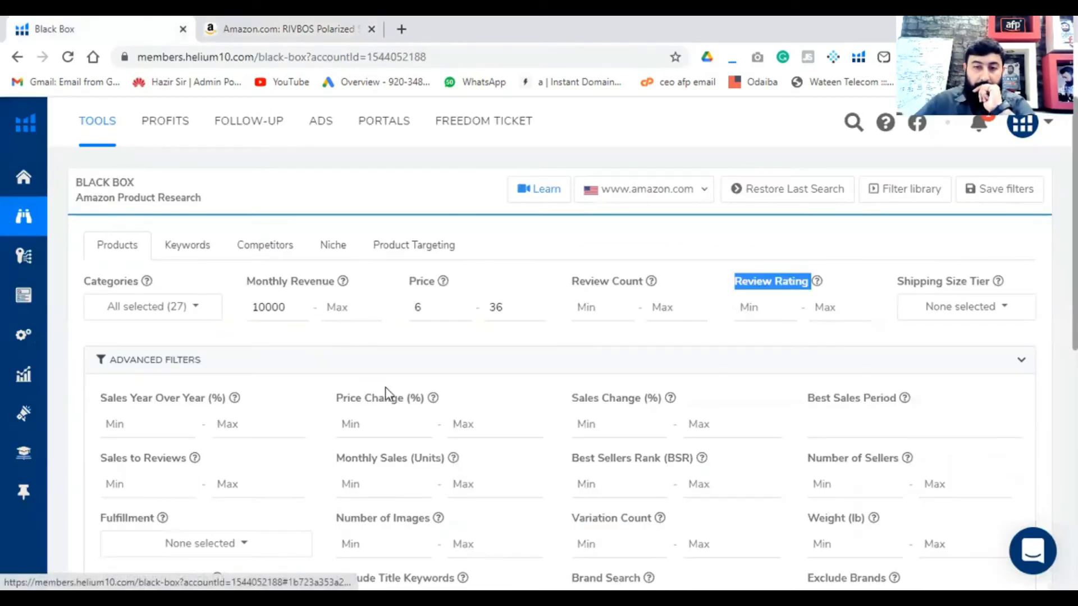
- Check the review limit in the product hunting criteria image and set the maximum review count to 300, leaving the minimum empty
left_click(597, 308)
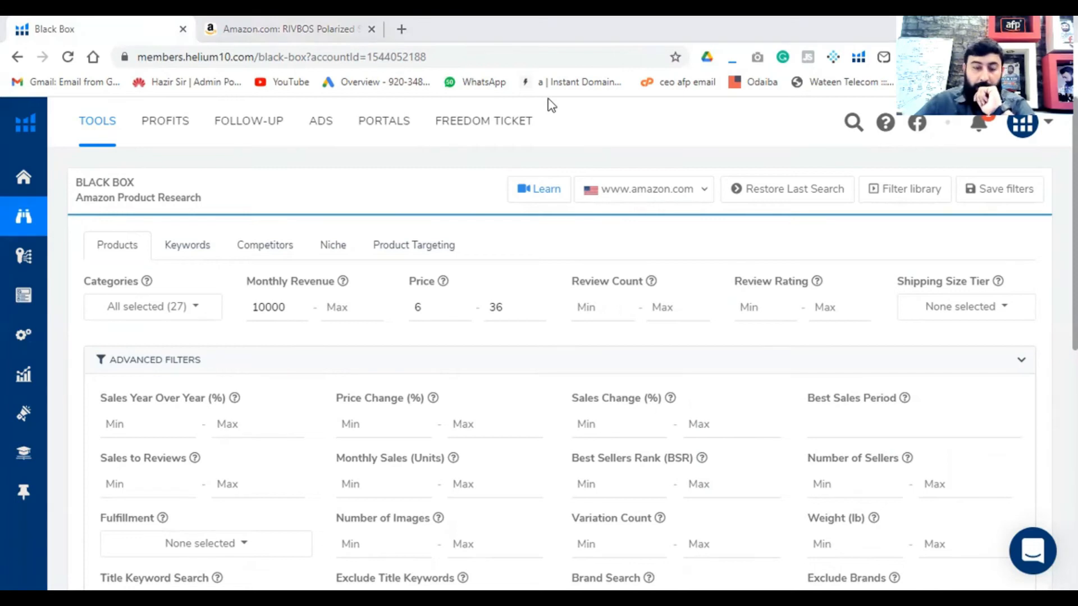
key("alt+Tab")
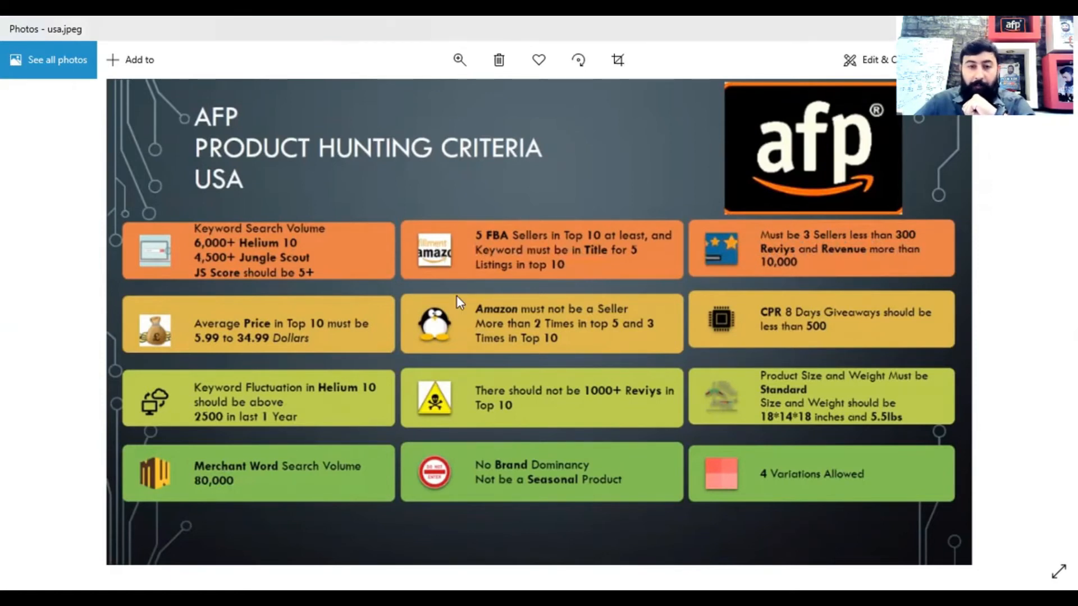
key("alt+Tab")
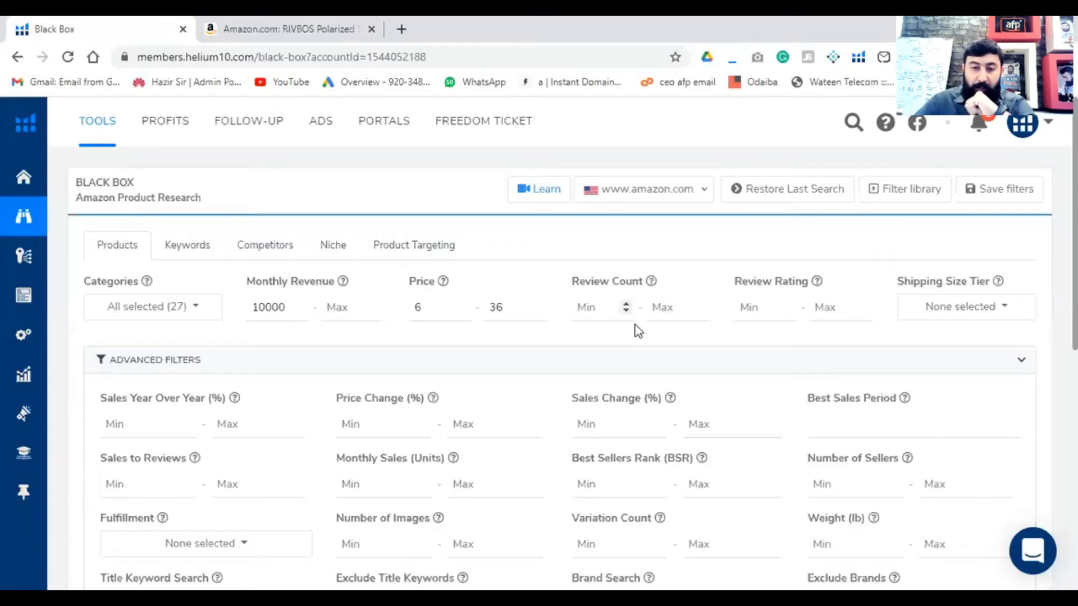
left_click(663, 305)
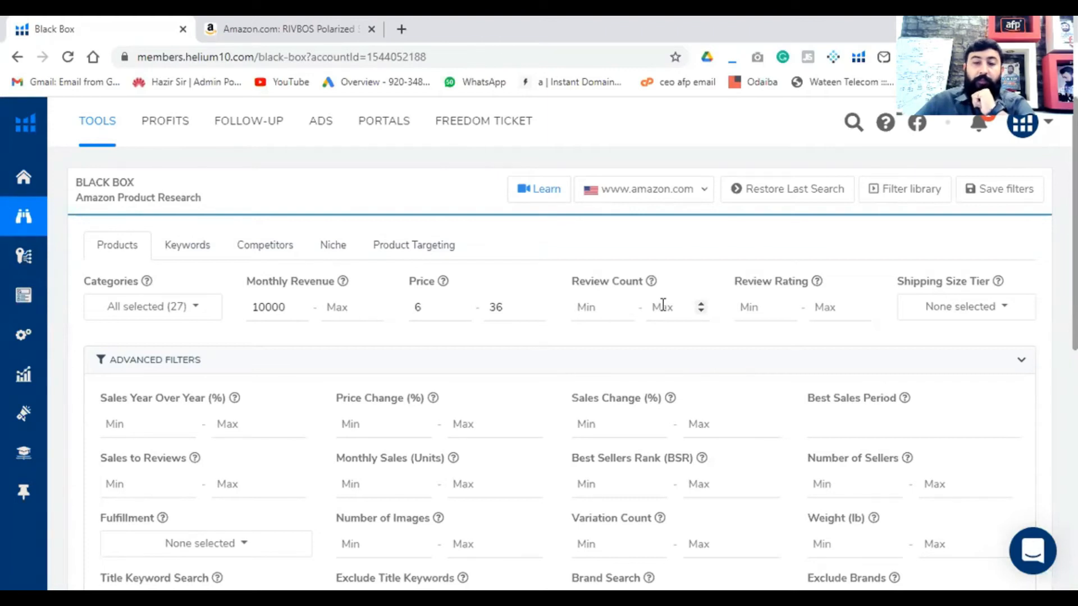
type("300")
- Consult the product hunting criteria image again and set the maximum review rating to 3
key("alt+Tab")
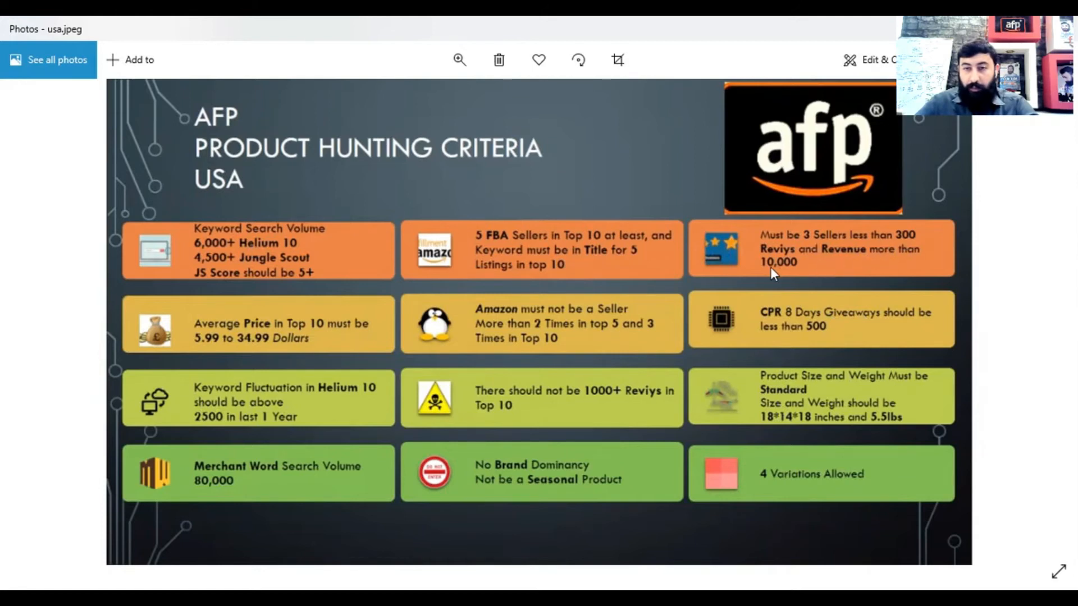
key("alt+Tab")
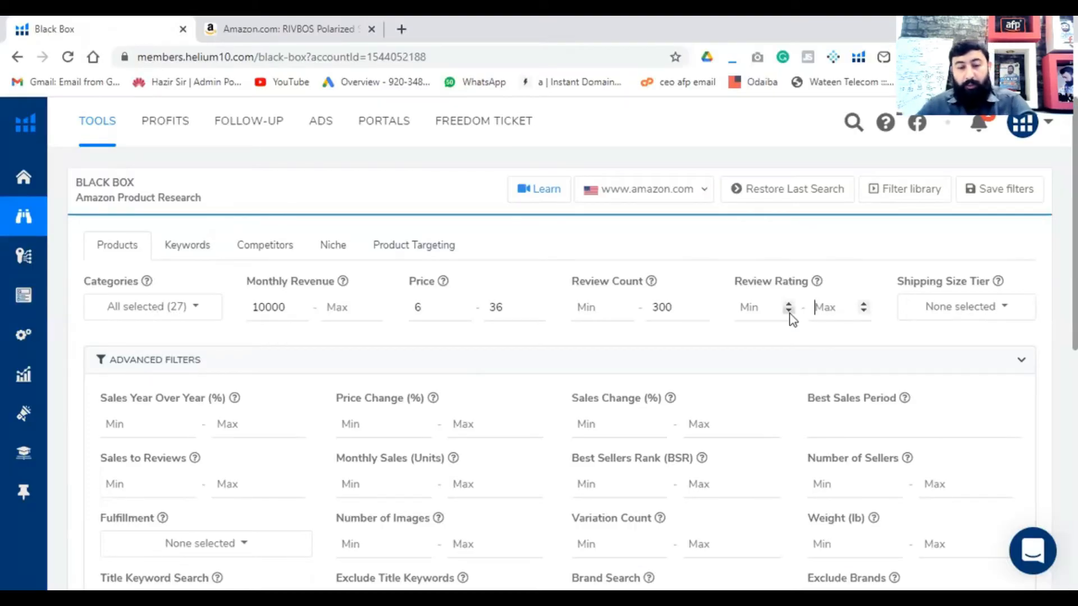
type("3")
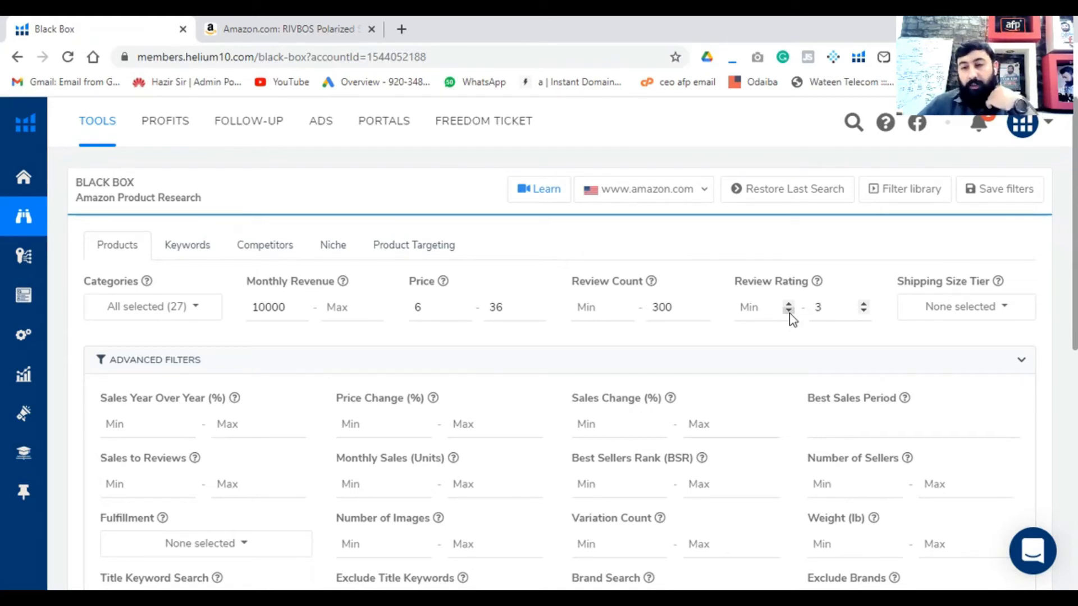
- Limit the shipping size tier to Small Standard-Size and Small Oversize
left_click(939, 313)
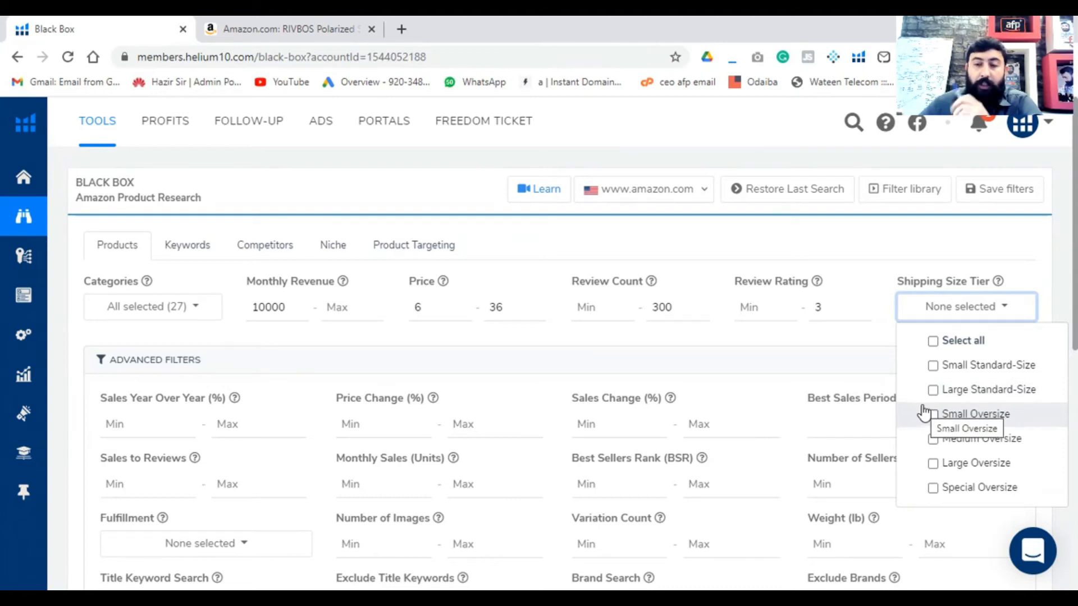
left_click(935, 368)
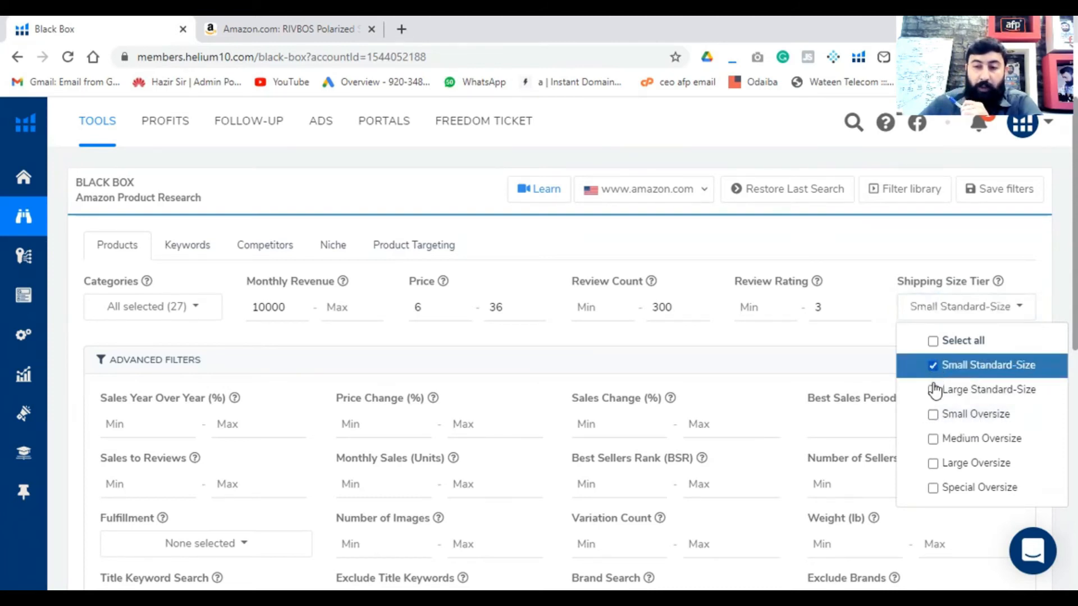
left_click(937, 416)
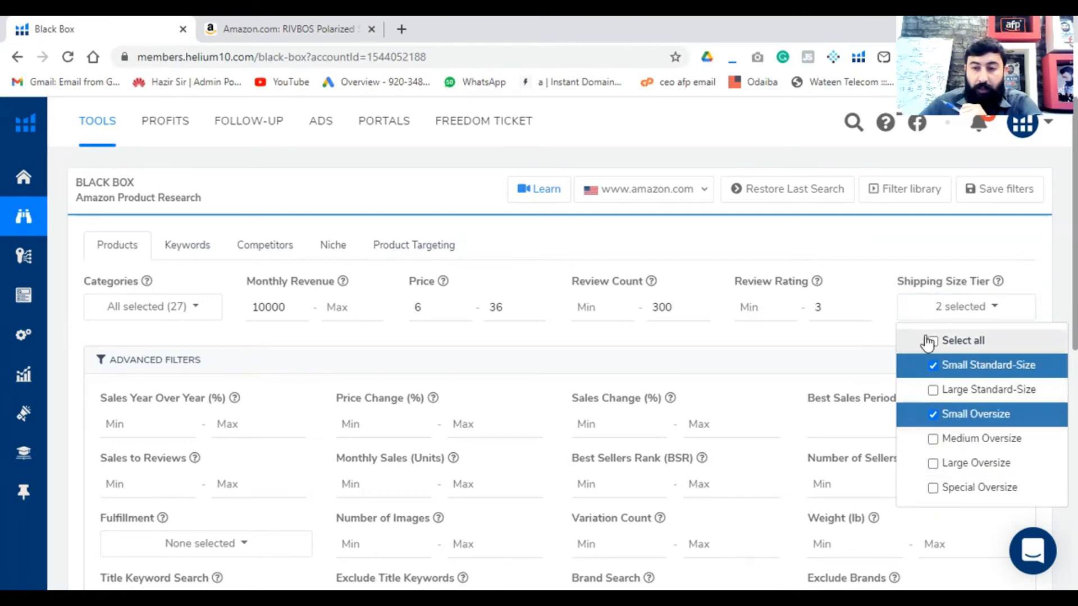
left_click(860, 305)
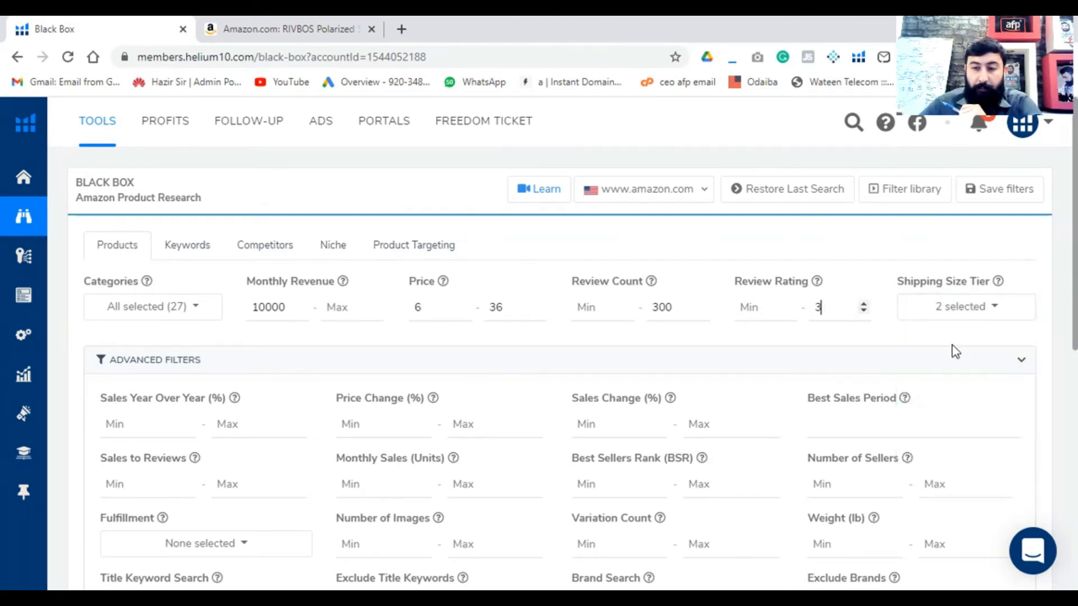
scroll(966, 365, "down", 4)
scroll(218, 288, "up", 2)
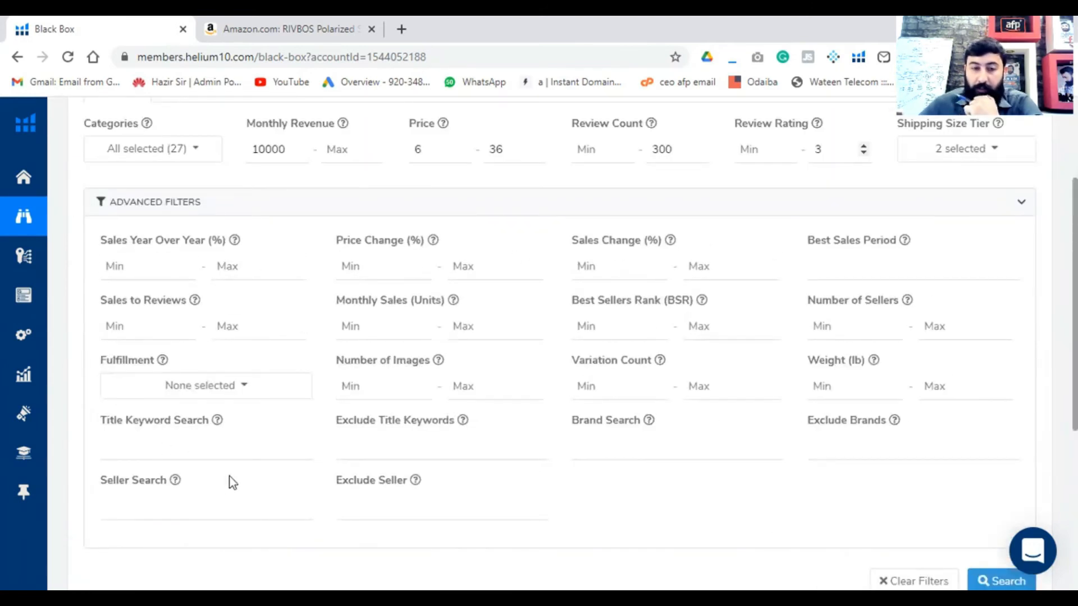
- Run the product search with the set filters, open the first crystal necklace's Amazon listing in a new tab and return to the results
scroll(898, 414, "up", 3)
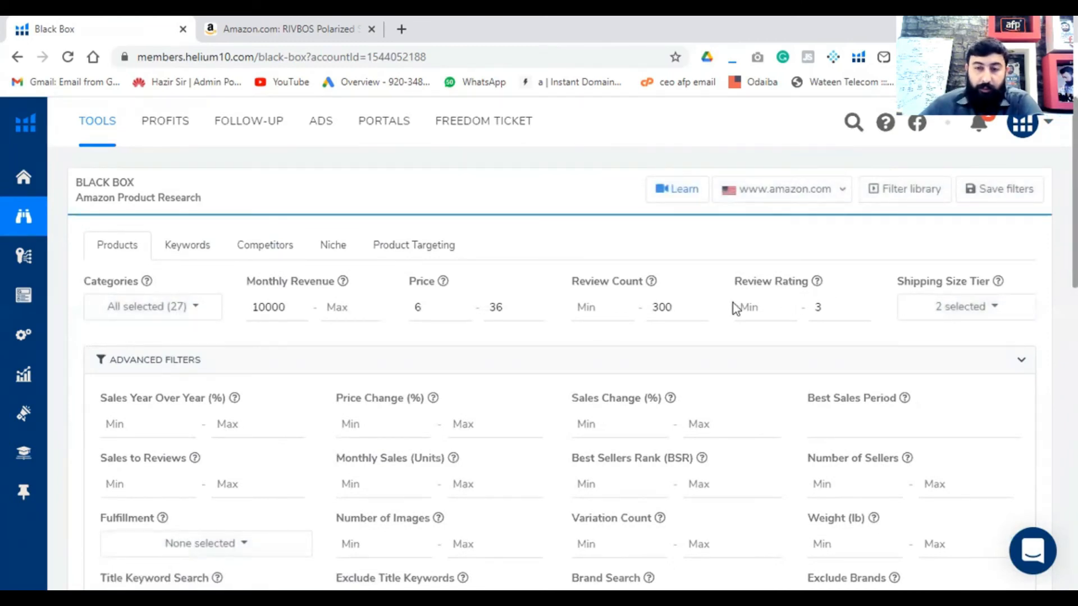
scroll(733, 305, "down", 20)
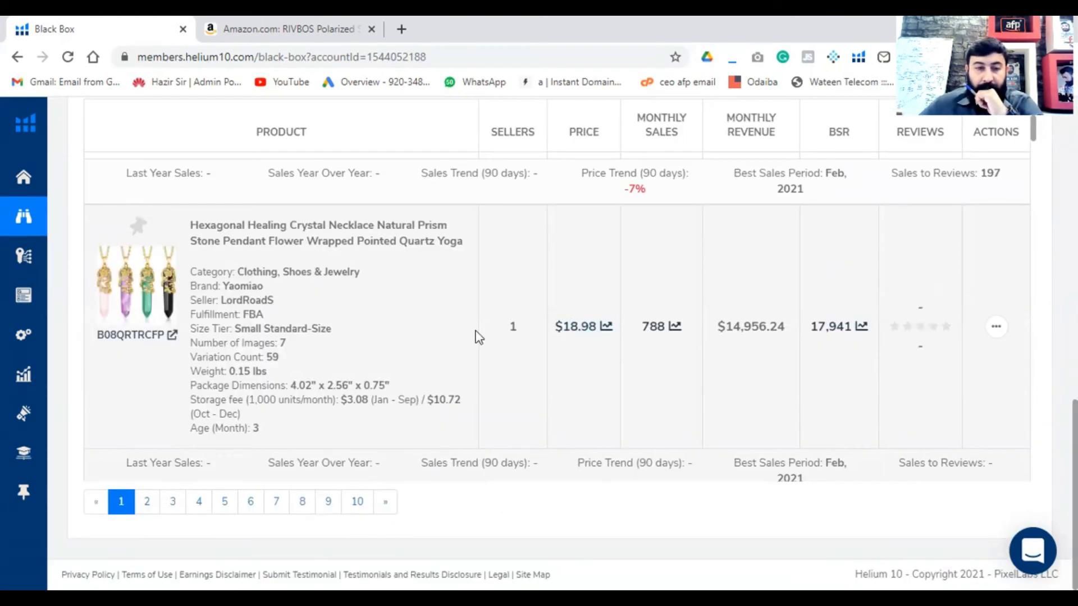
scroll(470, 338, "up", 10)
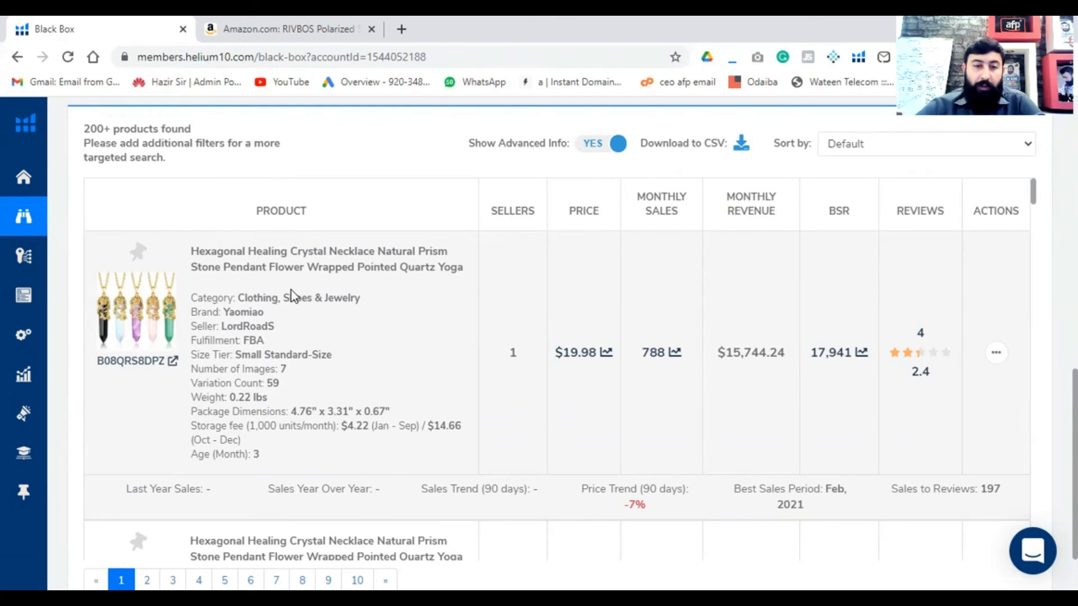
left_click(172, 361)
left_click(126, 31)
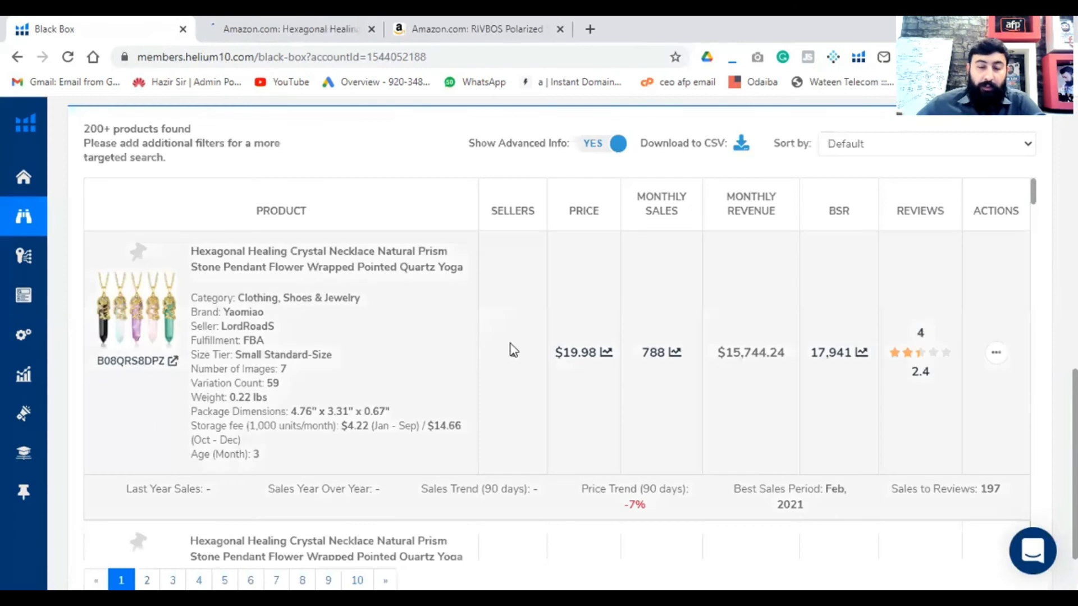
- Open the Amazon listings of the Loloi II Skye area rug and the Drill America 3/8"-40 adjustable die in separate tabs, returning to Black Box
scroll(558, 366, "down", 7)
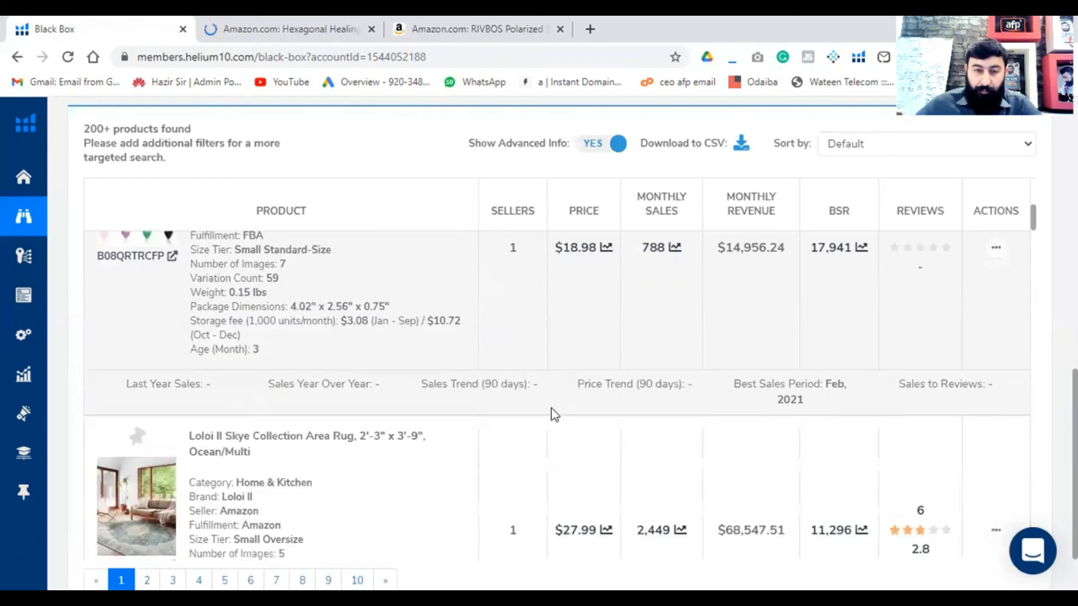
scroll(413, 415, "down", 3)
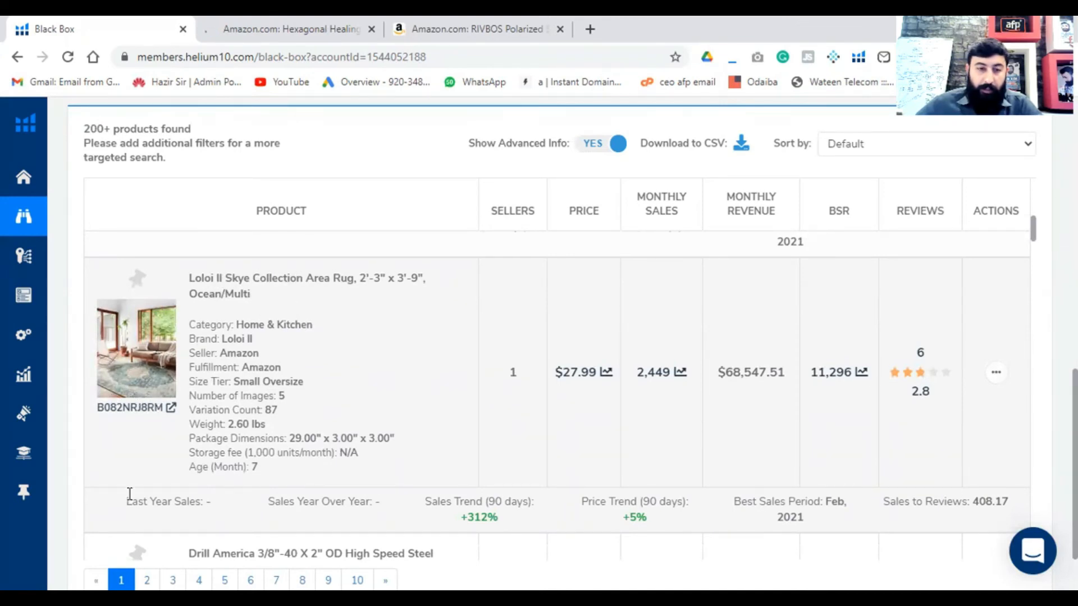
left_click(170, 408)
left_click(110, 34)
scroll(356, 270, "down", 4)
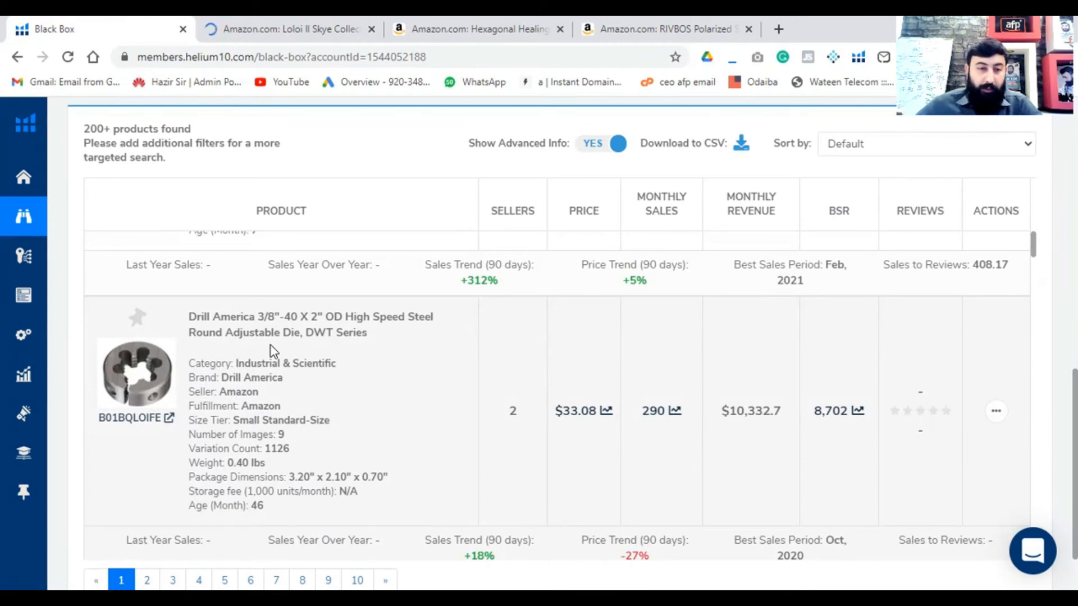
left_click(169, 419)
left_click(52, 28)
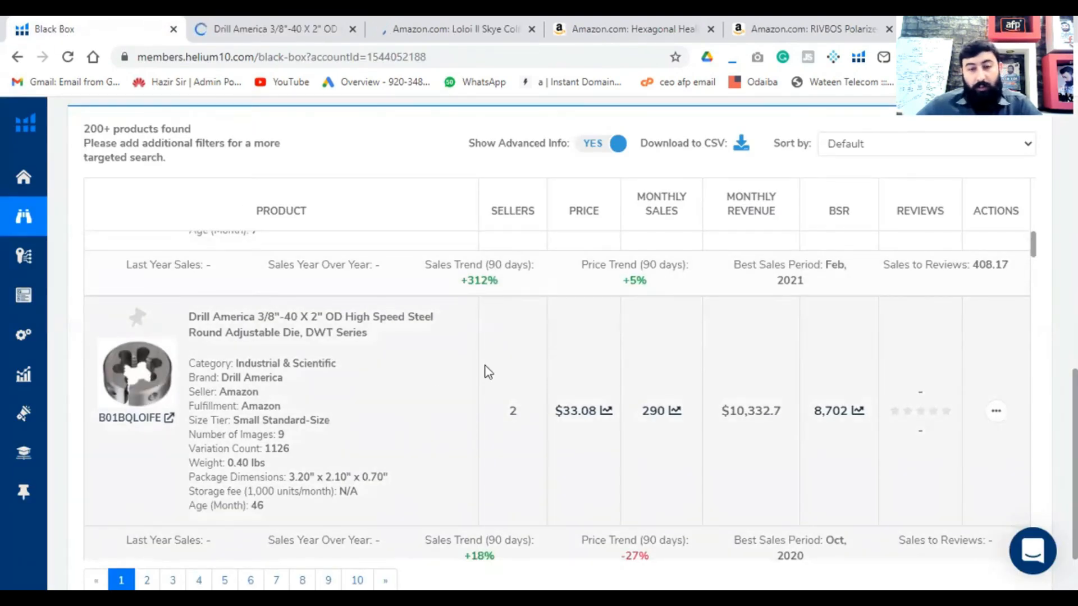
- Review the following results and open the Amazon listing of the ThunderFit silicone rings in a new tab, then return to Black Box
scroll(483, 374, "down", 3)
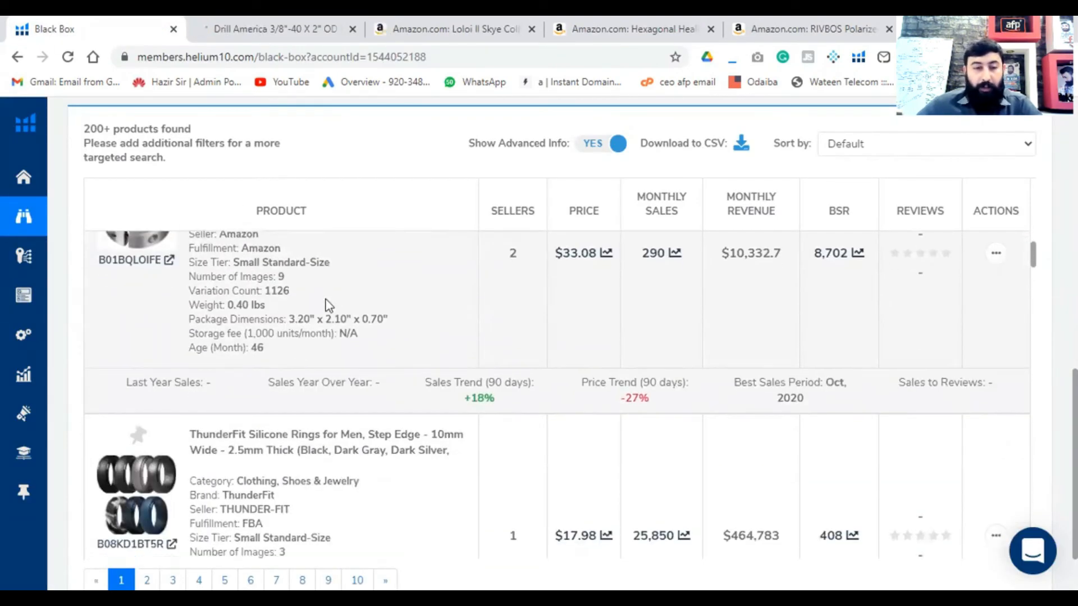
scroll(210, 310, "up", 1)
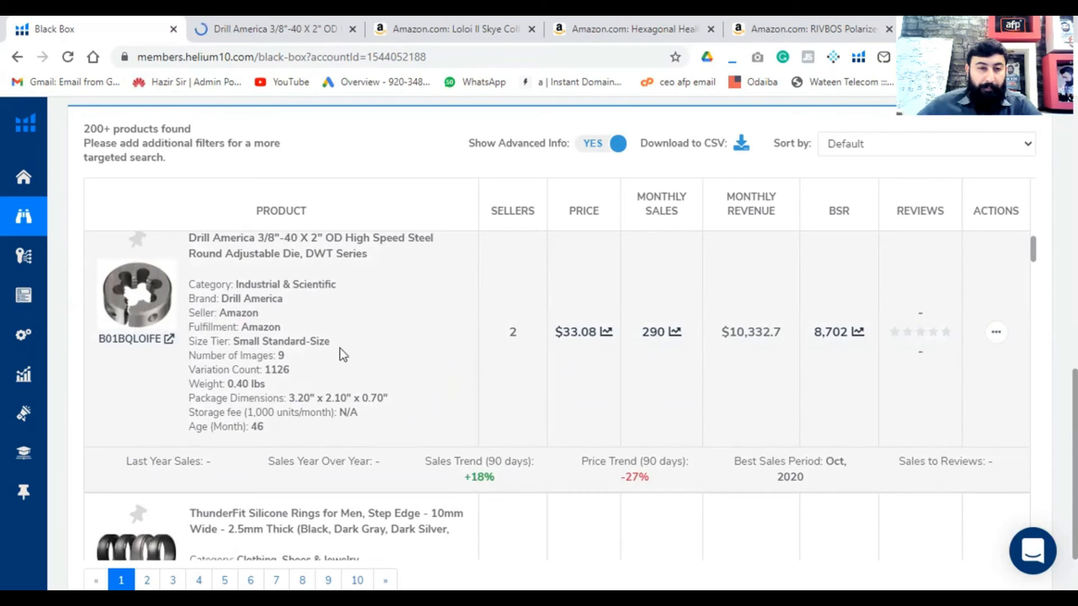
scroll(449, 380, "down", 2)
scroll(450, 382, "down", 1)
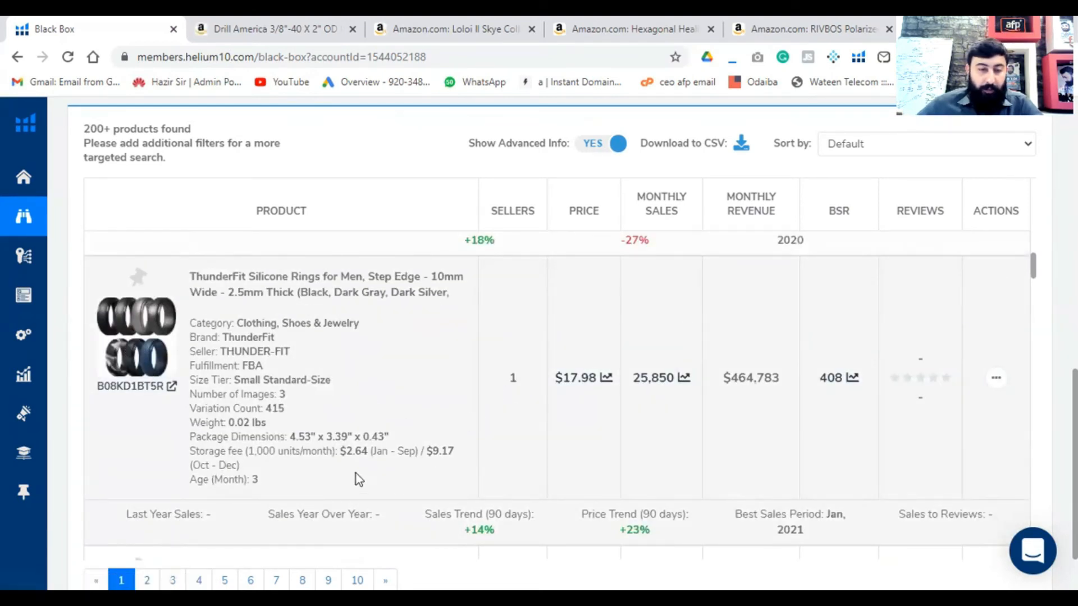
scroll(236, 354, "down", 3)
scroll(249, 366, "up", 4)
scroll(227, 375, "down", 2)
scroll(226, 375, "up", 1)
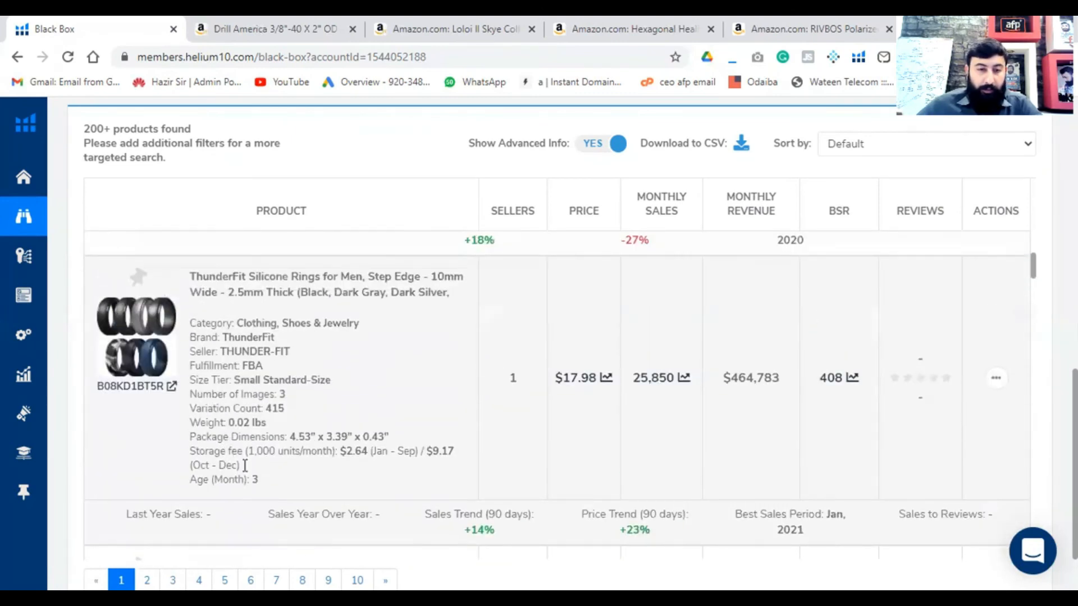
left_click(168, 386)
left_click(93, 37)
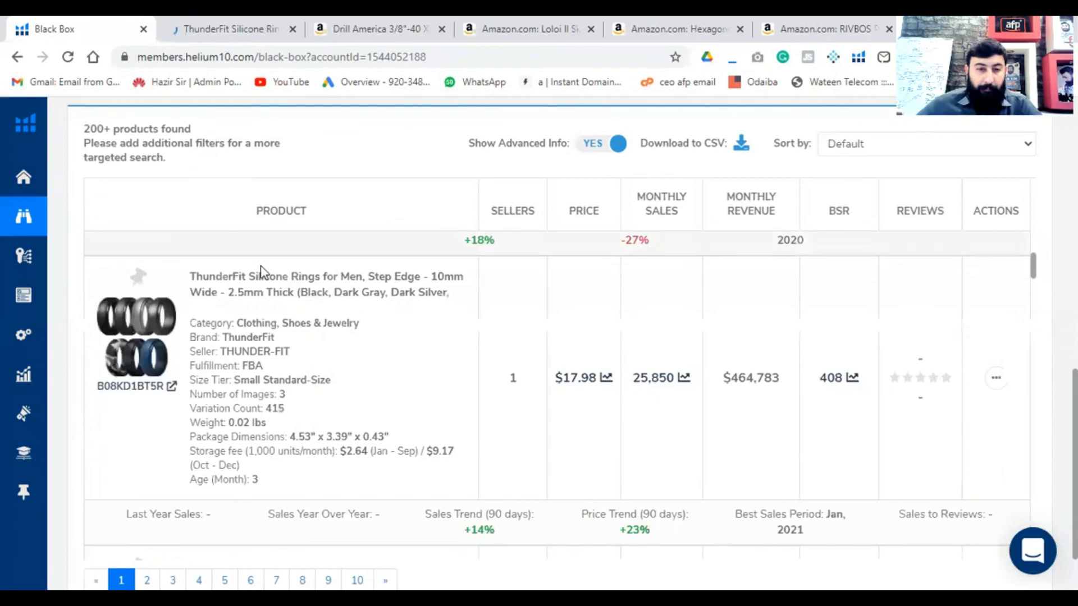
- Open the Amazon listing of the DMC 6-strand embroidery thread in Medium Lavender in a new tab and return to the results
scroll(269, 357, "down", 4)
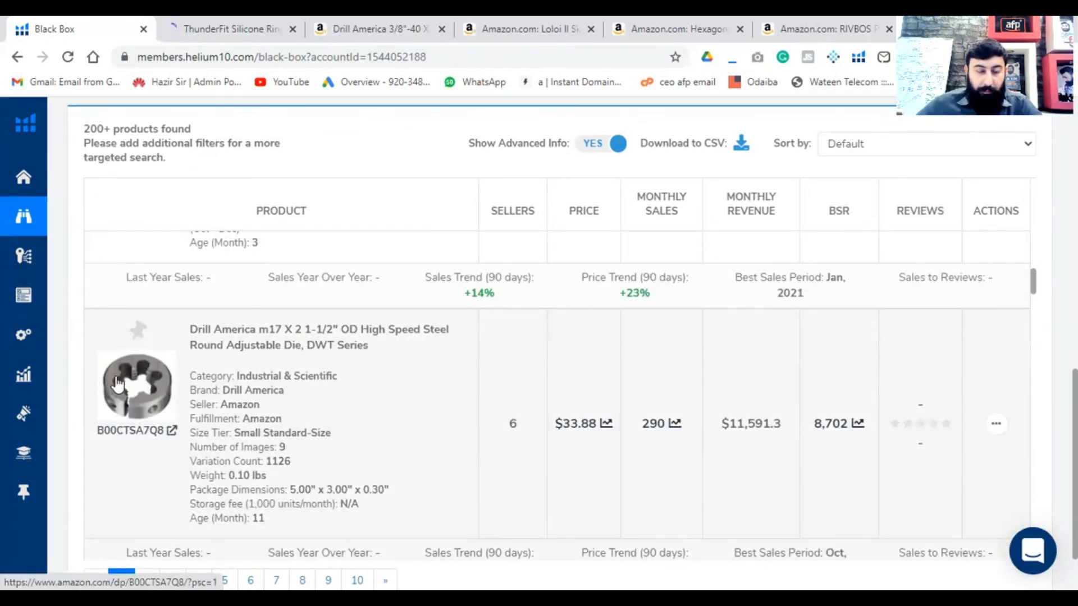
scroll(314, 414, "down", 1)
scroll(315, 414, "down", 5)
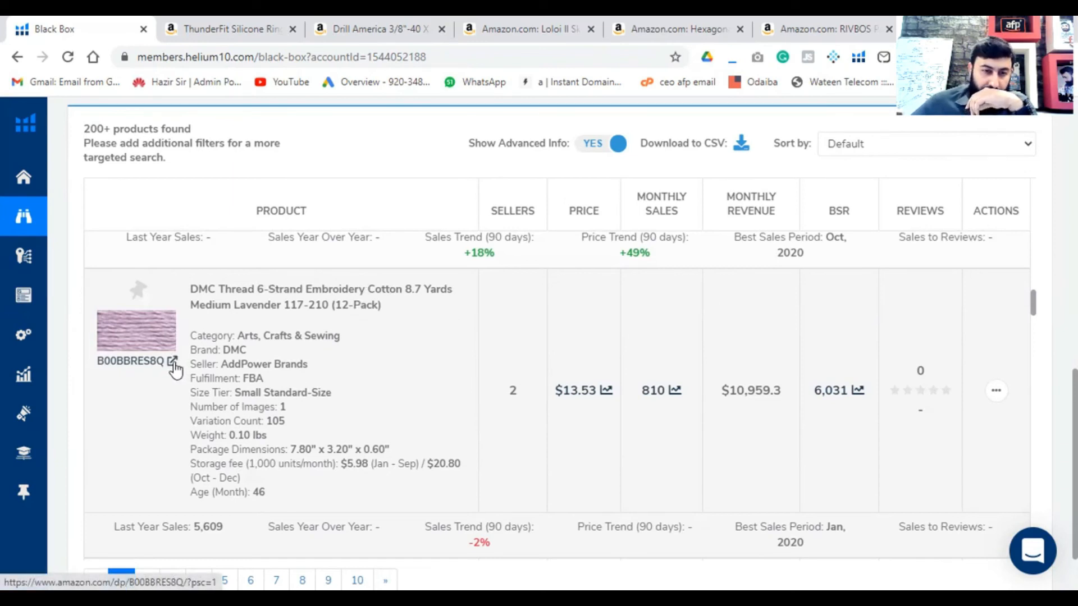
left_click(173, 363)
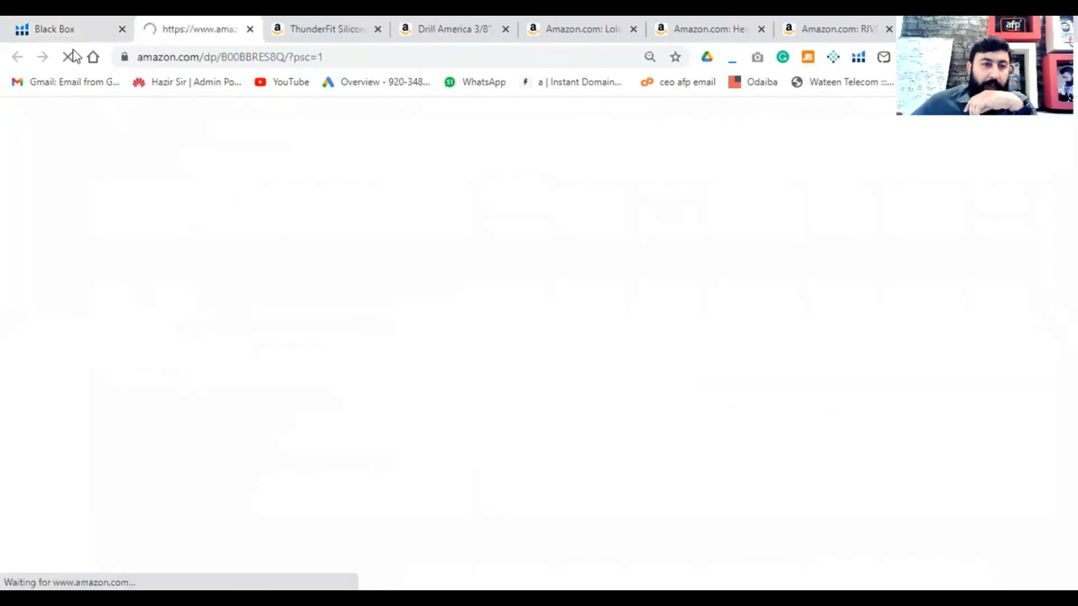
left_click(71, 30)
- Open the Amazon listings of the ArtToFrames 4x6 navy blue and 5x7 eggshell blue picture frames in separate tabs, returning to Black Box
scroll(317, 332, "down", 4)
scroll(319, 333, "down", 1)
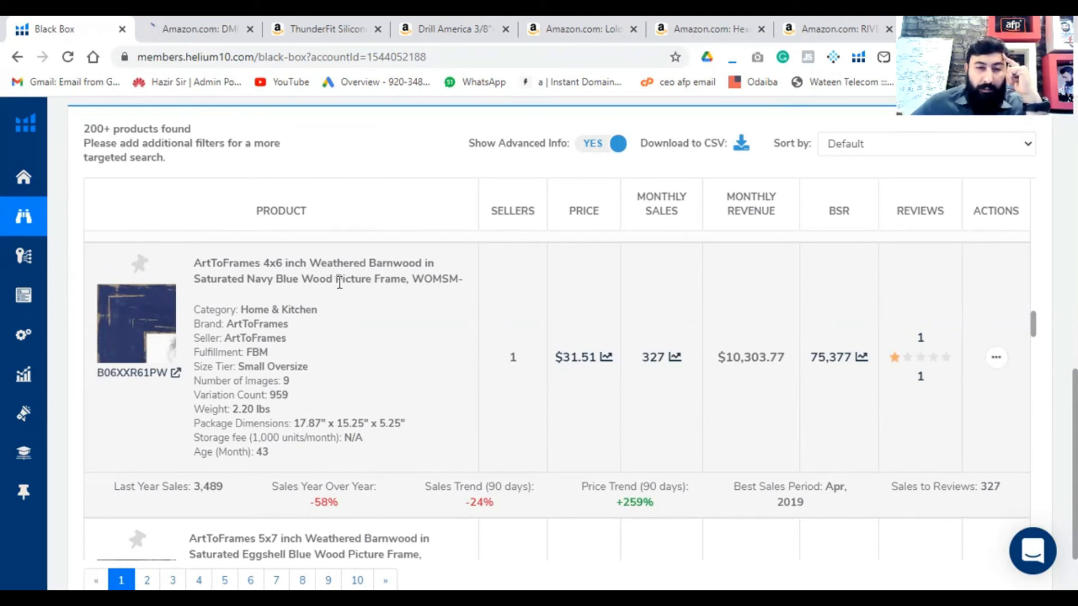
left_click(177, 375)
left_click(67, 31)
scroll(262, 358, "down", 5)
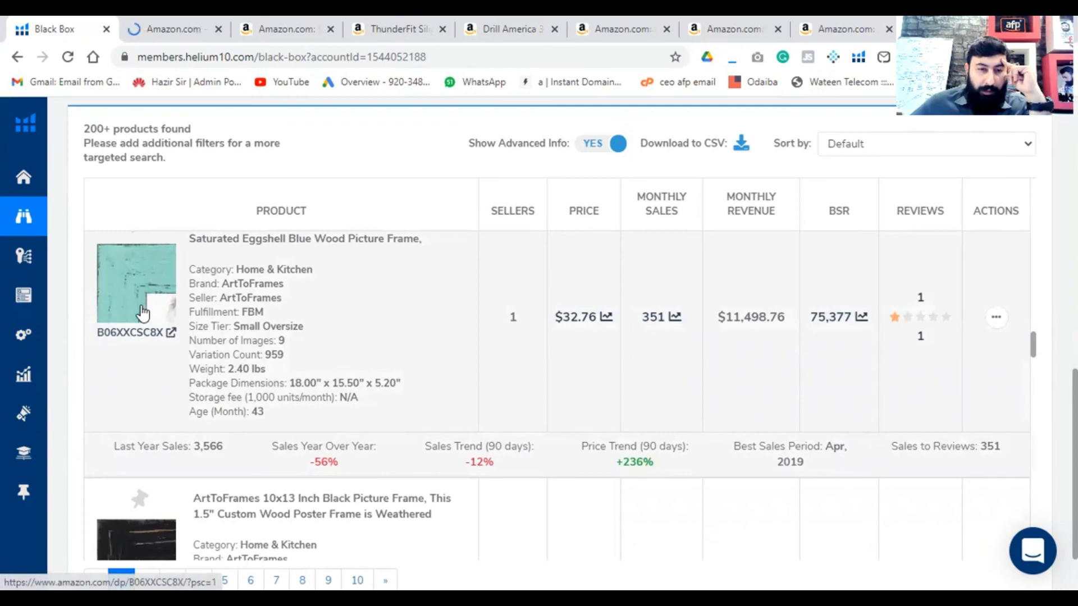
left_click(171, 333)
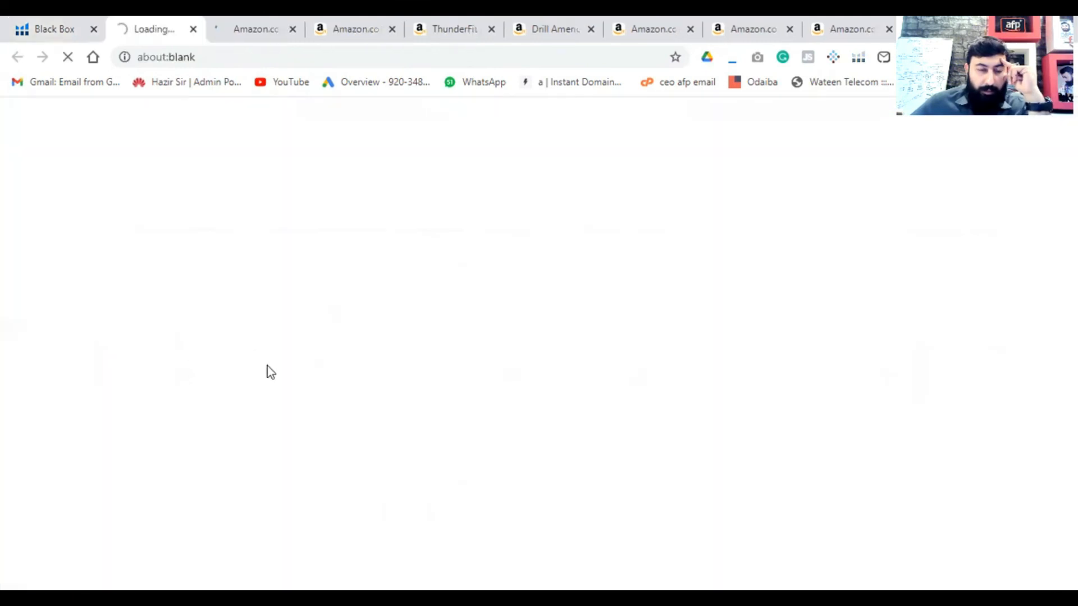
left_click(66, 30)
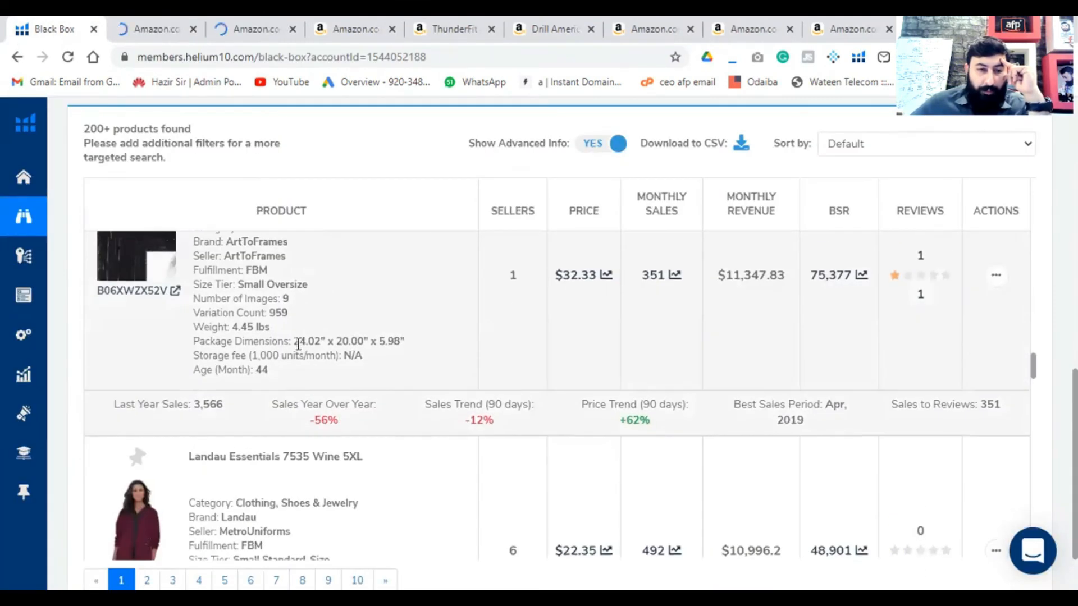
- Open the Amazon listing of the Acstar Two Way Junior Golf Putter in a new tab and return to the product results
scroll(264, 323, "down", 3)
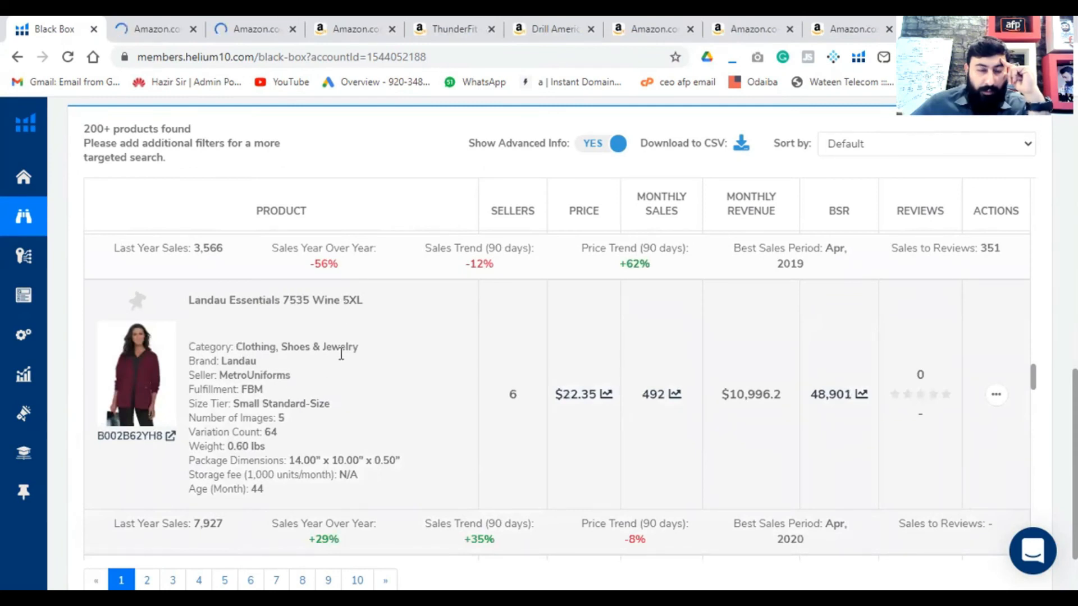
scroll(205, 397, "down", 4)
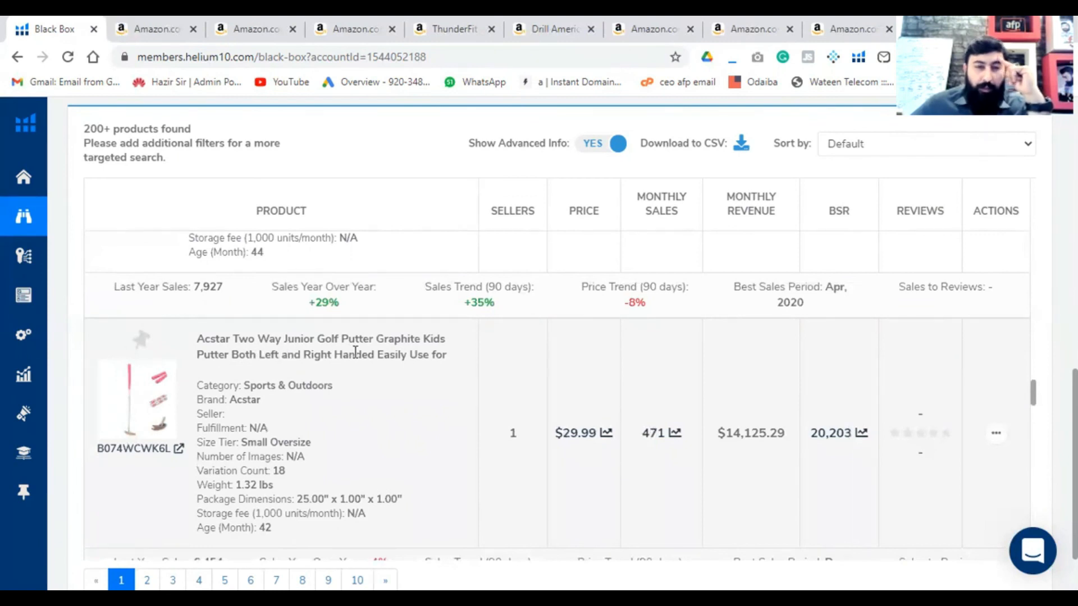
left_click(180, 449)
left_click(62, 31)
scroll(357, 341, "down", 6)
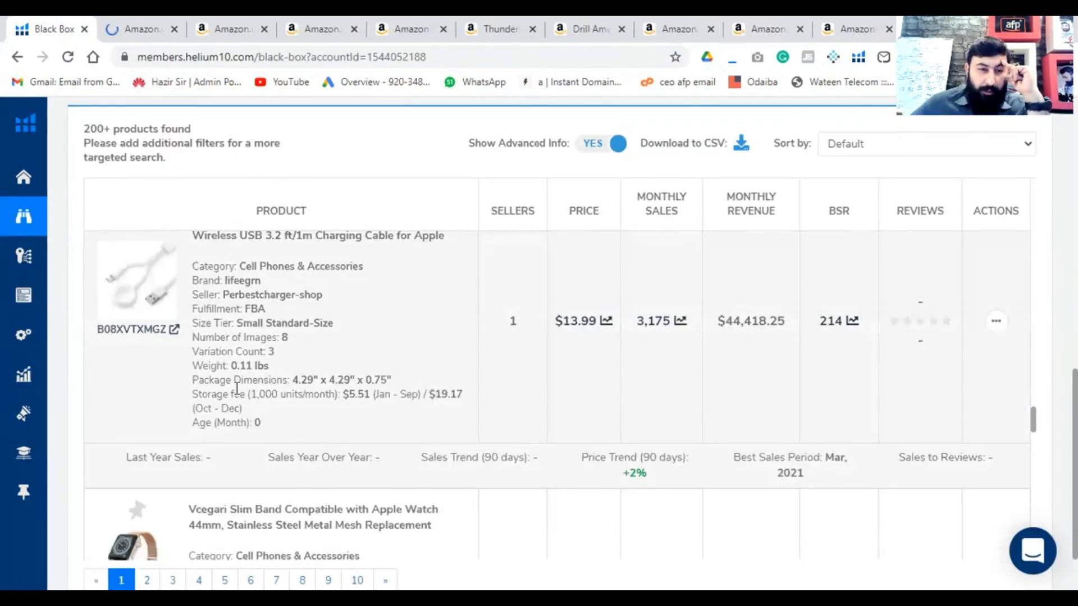
- Check the smart watch charger and Vcegari watch band results, and open the Amazon listing of the Grip Savvy Aspire Medium socks
scroll(133, 336, "up", 1)
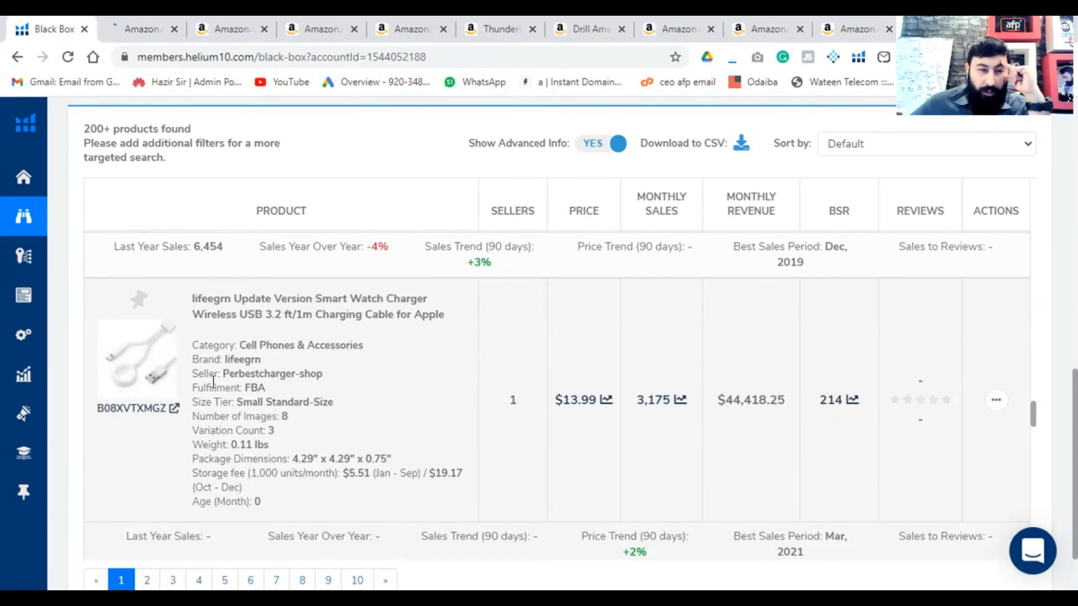
scroll(213, 383, "down", 4)
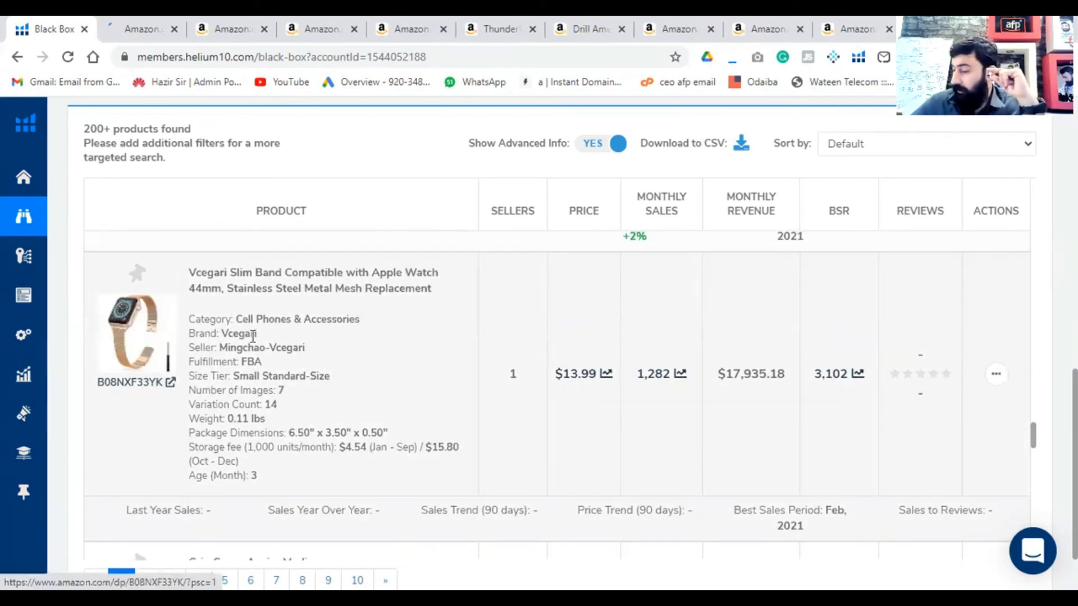
scroll(319, 397, "down", 3)
scroll(266, 448, "down", 3)
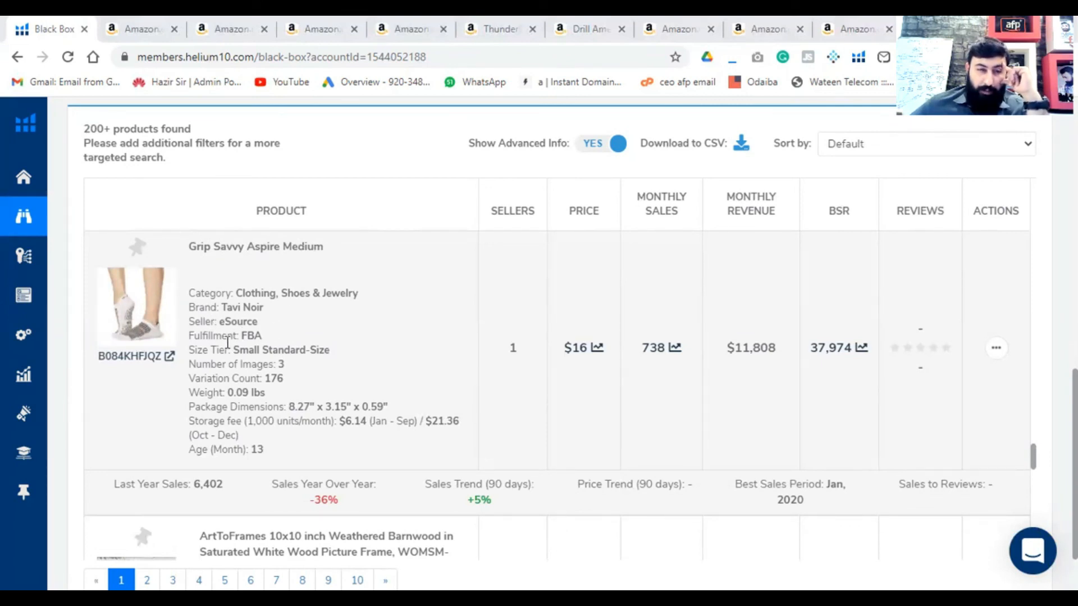
left_click(169, 356)
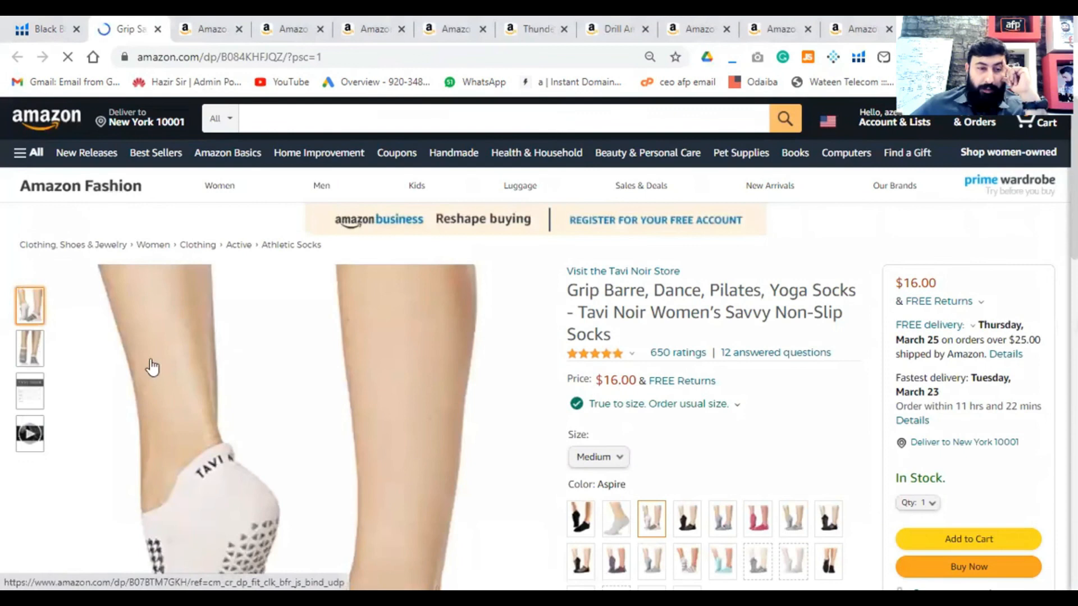
- Compare several colour variants of the Tavi Noir Savvy non-slip socks, ending with the pink pair
scroll(703, 362, "down", 1)
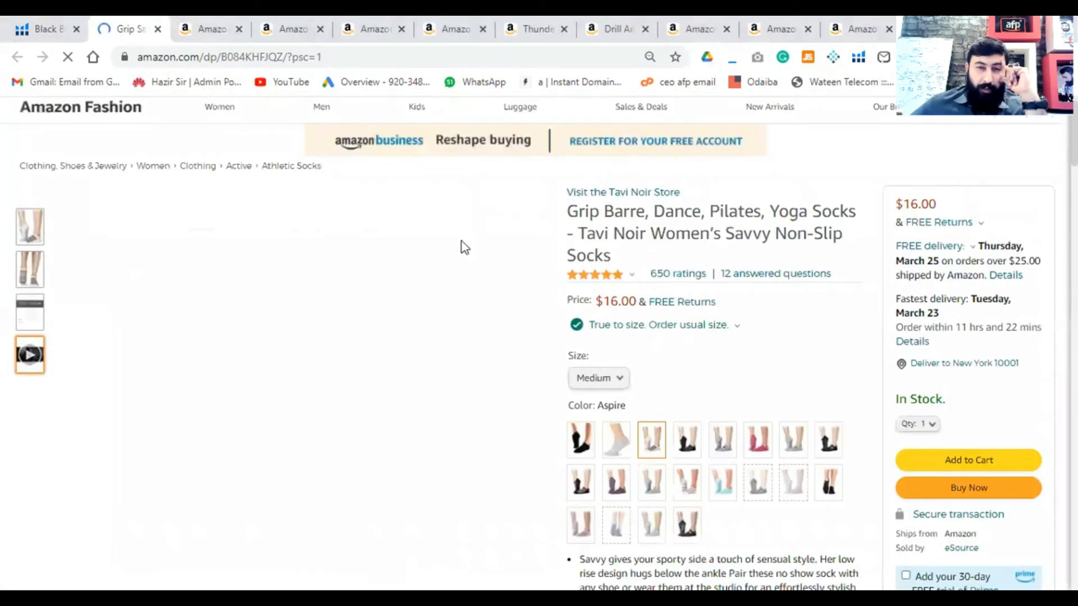
scroll(649, 381, "down", 1)
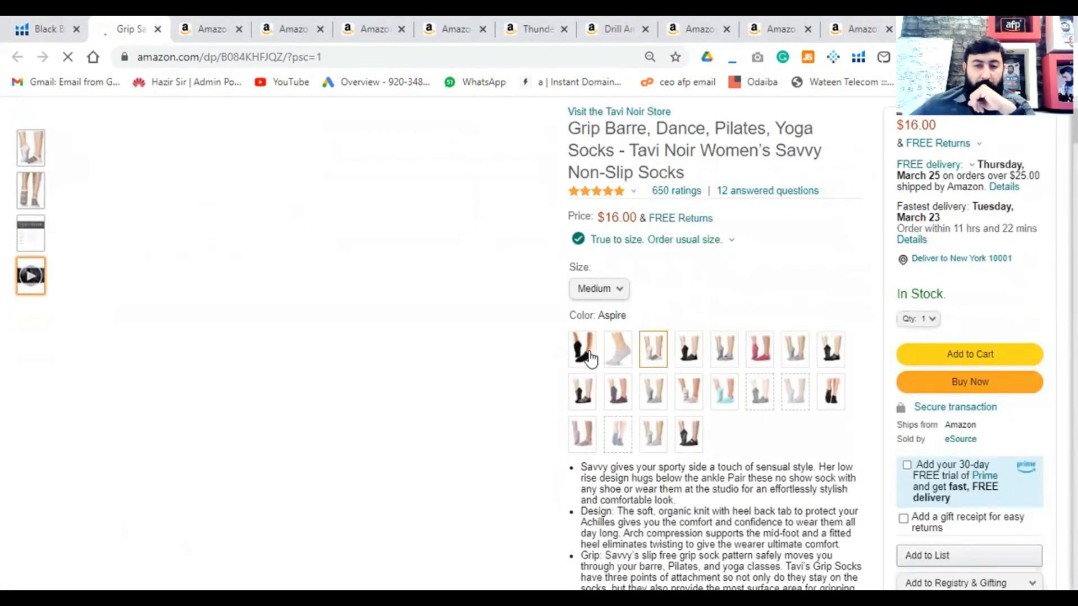
left_click(585, 357)
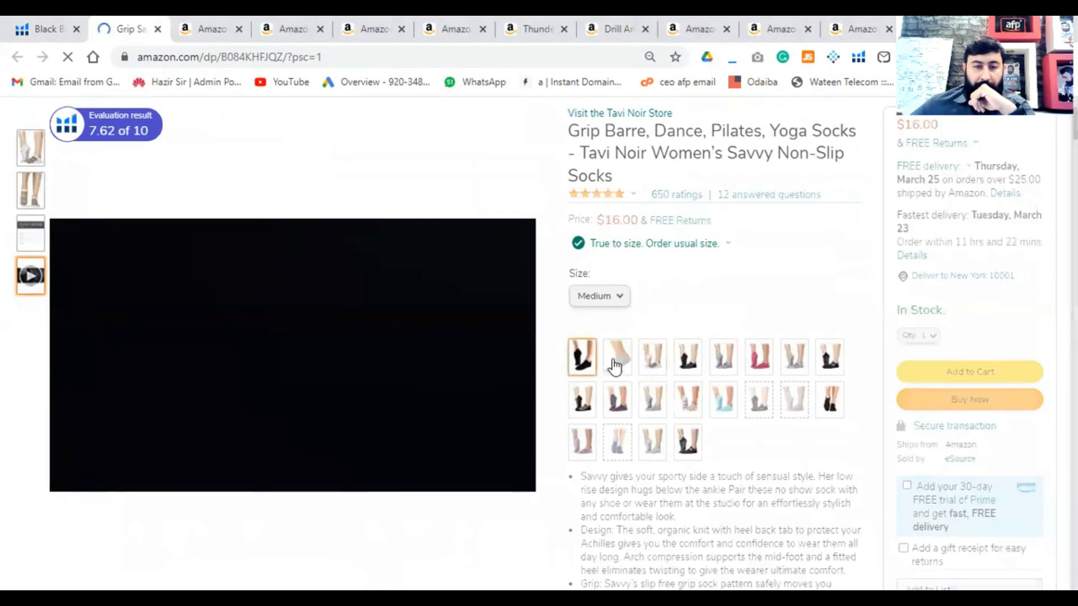
left_click(689, 361)
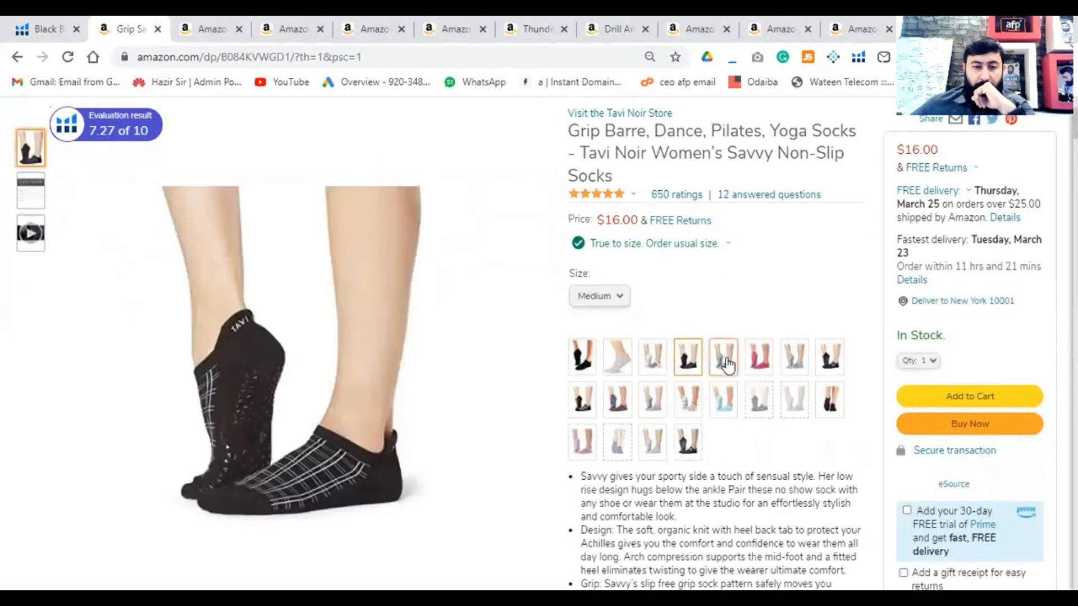
left_click(725, 364)
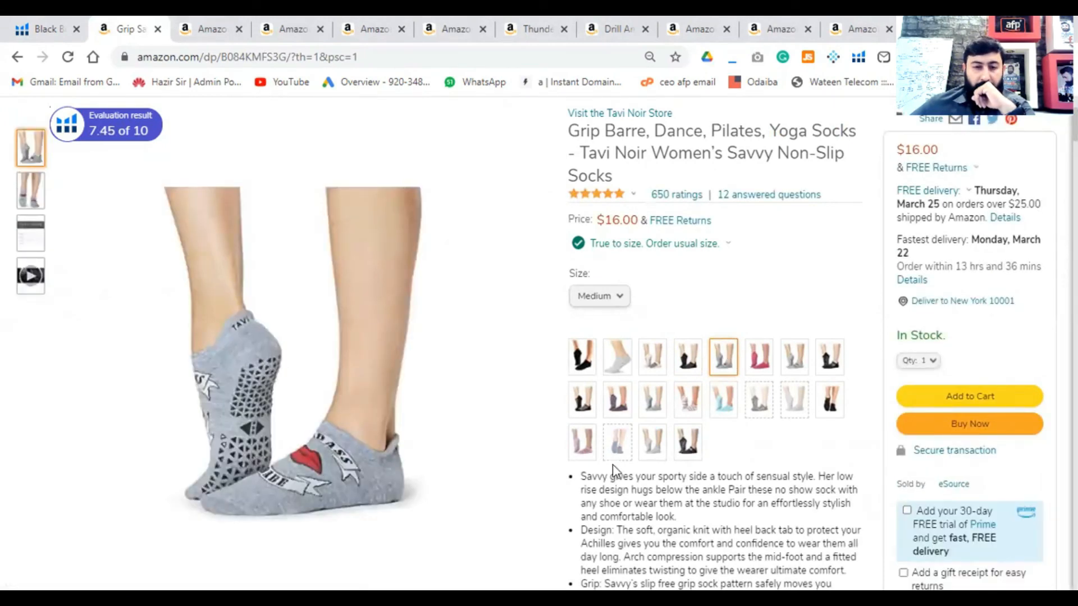
left_click(757, 367)
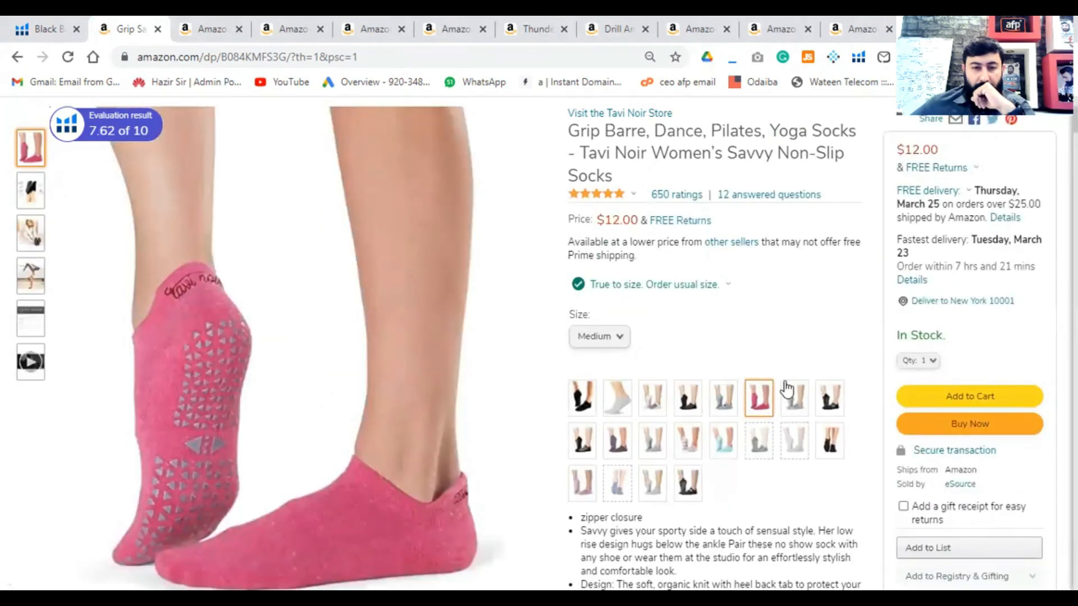
- Examine the related products, customer questions and star-rating breakdown on the Tavi Noir Savvy non-slip socks listing
scroll(681, 390, "down", 10)
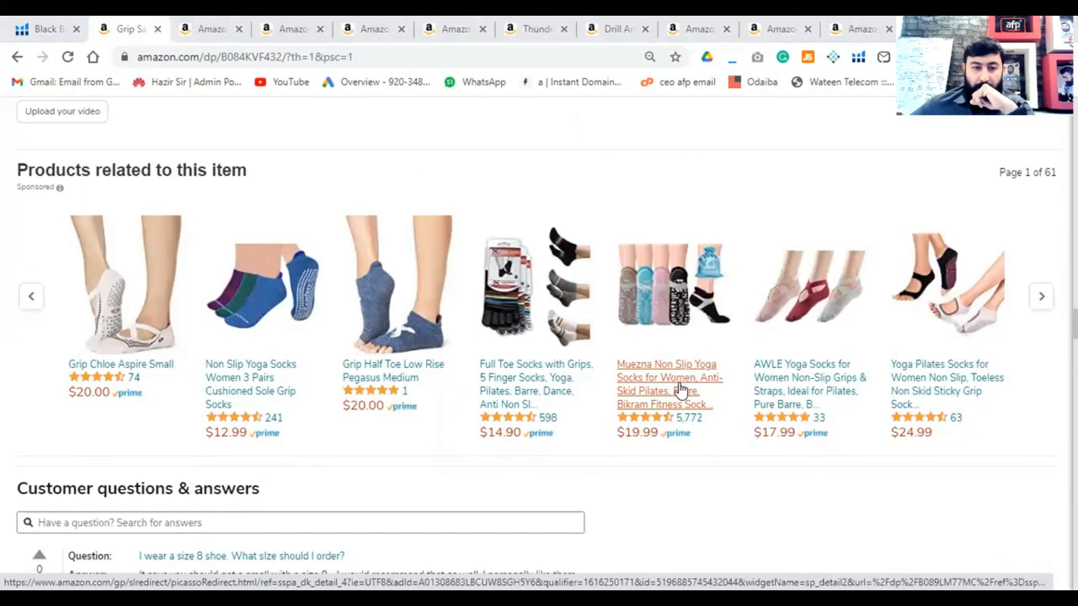
scroll(681, 390, "down", 5)
scroll(681, 391, "down", 5)
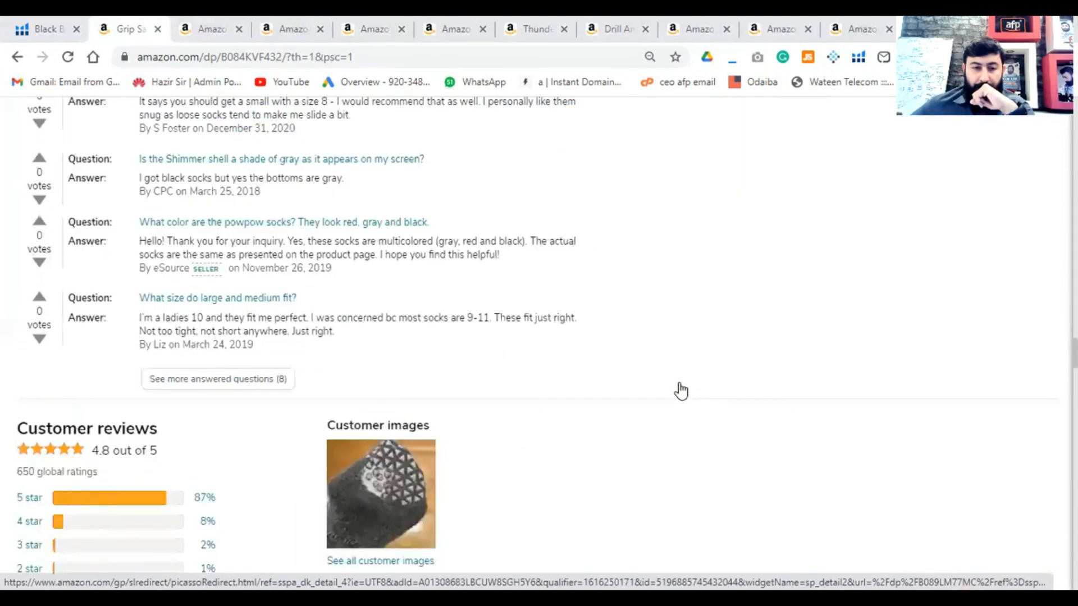
scroll(596, 409, "up", 5)
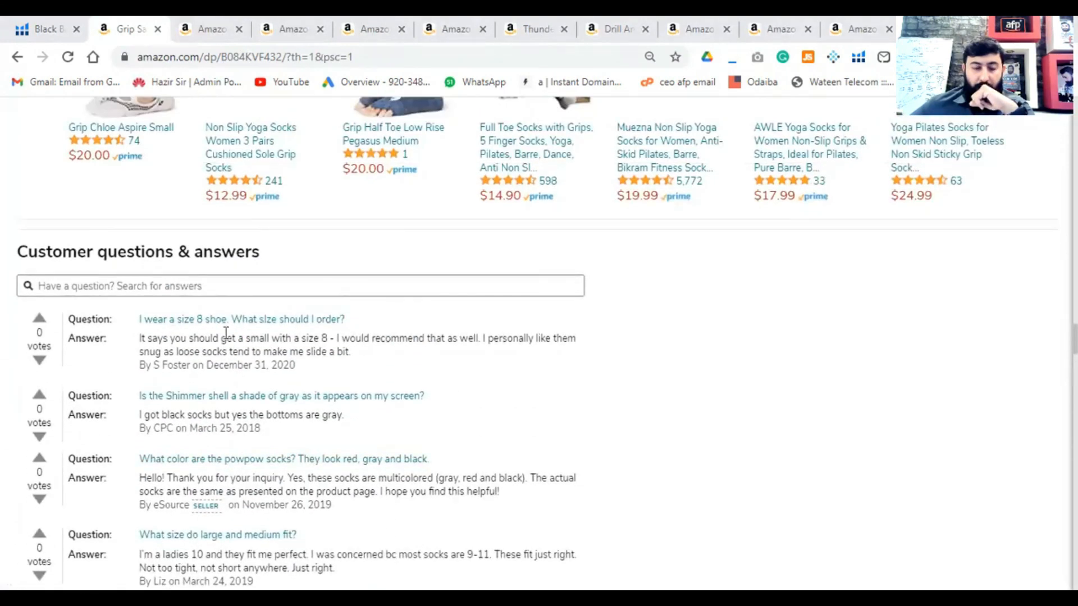
scroll(99, 370, "down", 7)
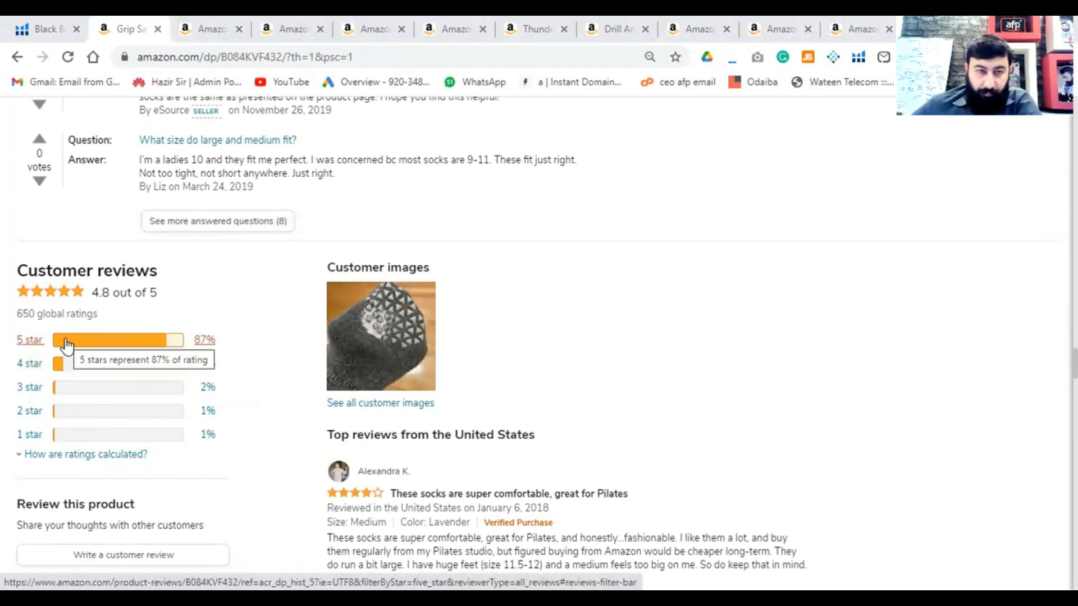
- Return to Black Box and look back through the product results around the Grip Savvy Aspire Medium socks
left_click(50, 35)
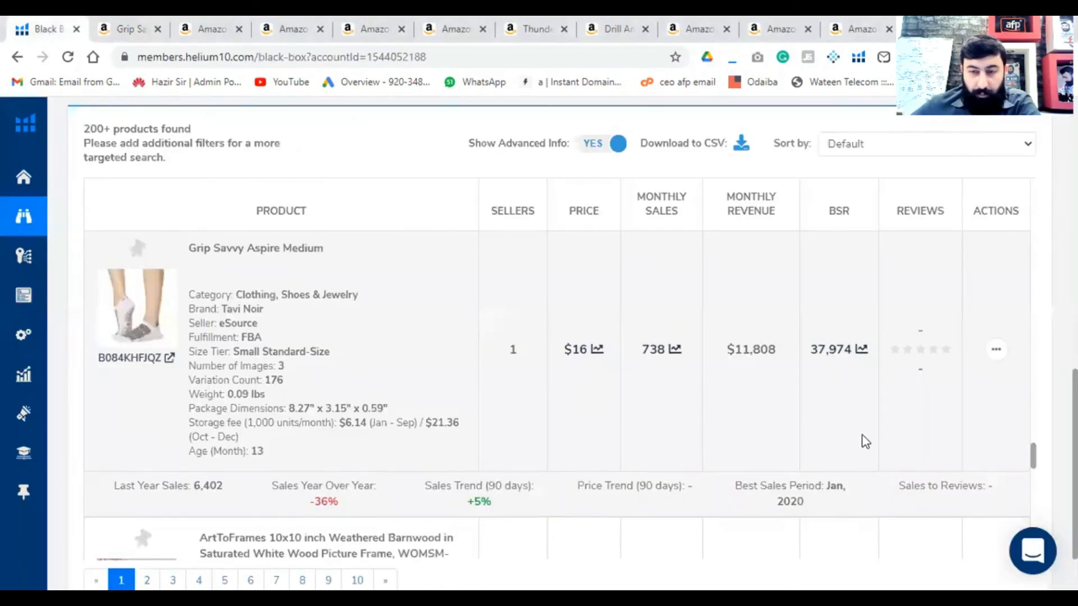
scroll(859, 439, "down", 8)
scroll(888, 431, "down", 10)
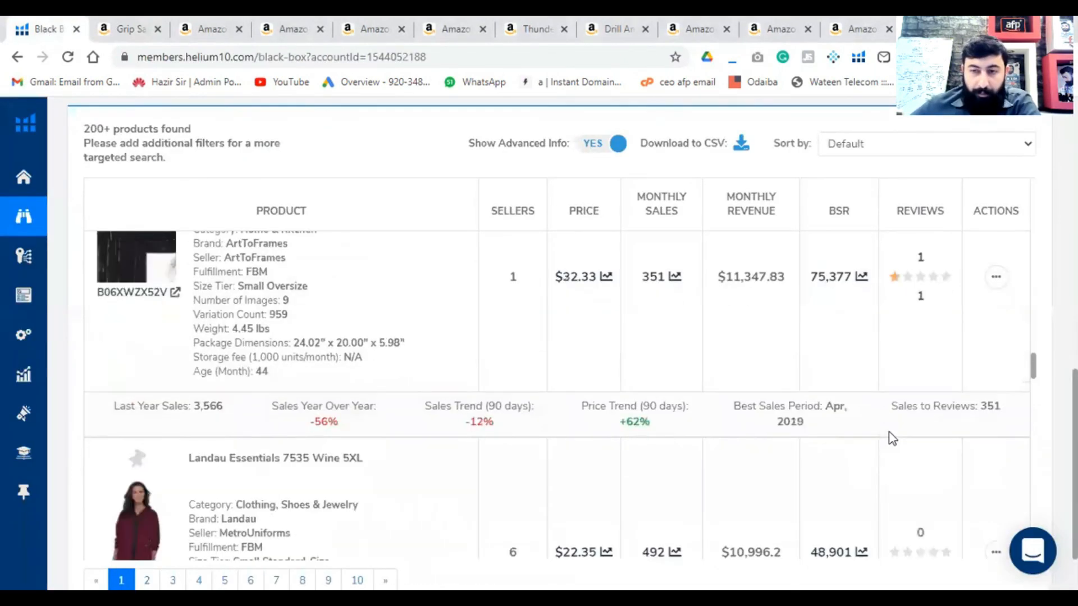
scroll(892, 439, "down", 10)
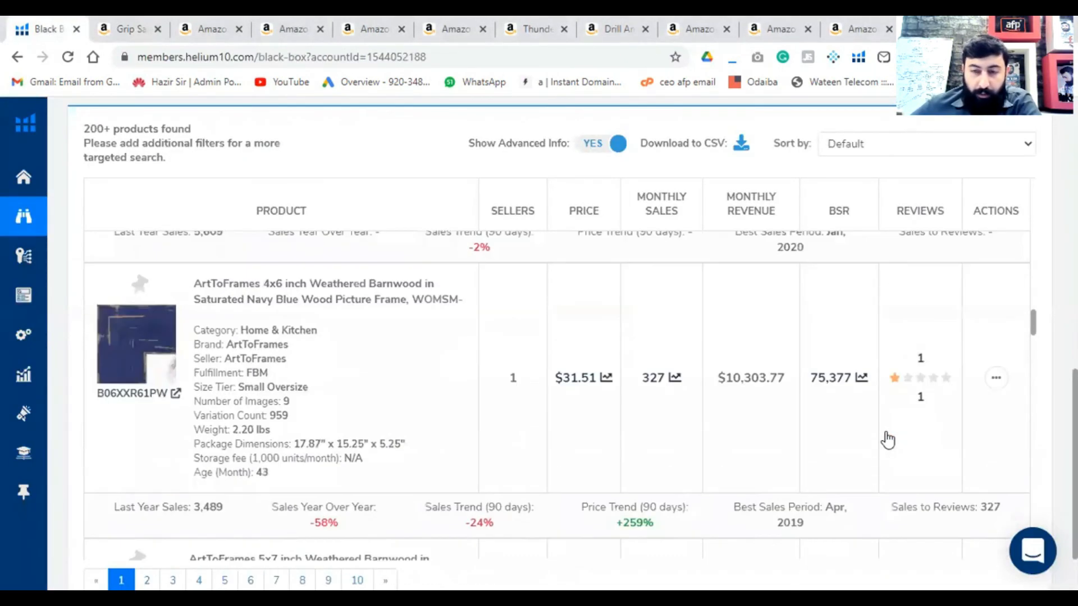
scroll(884, 438, "up", 8)
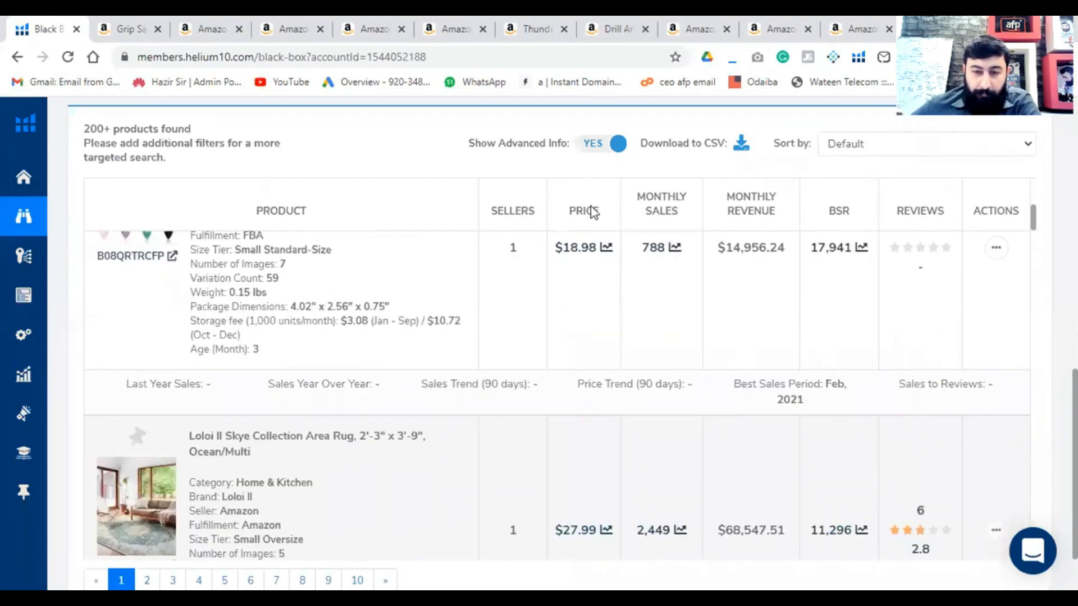
- Go back to the Tavi Noir socks listing on Amazon and highlight its overall customer rating
left_click(123, 29)
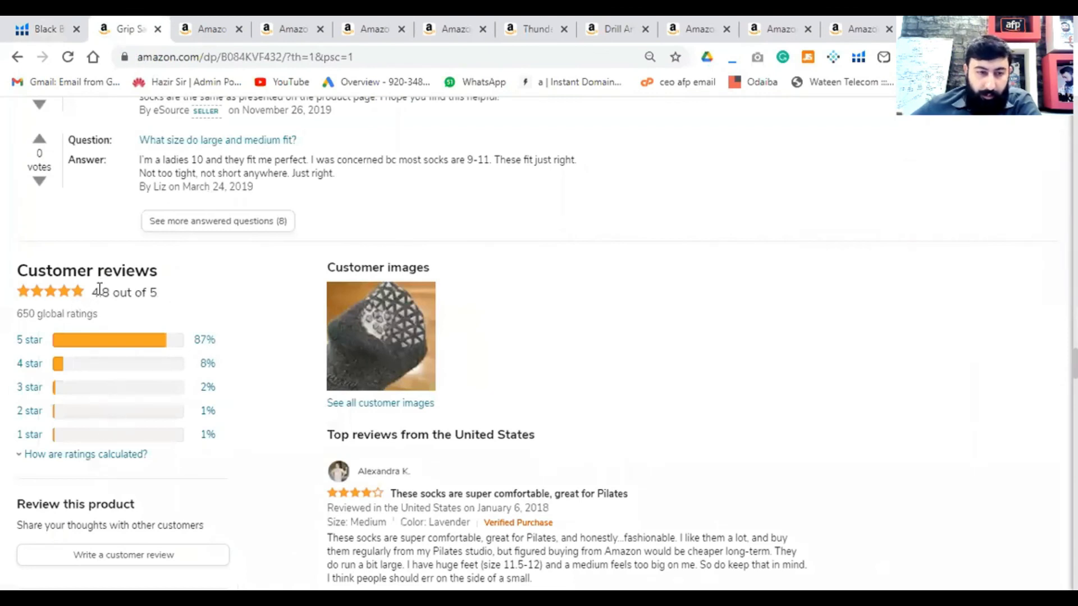
left_click_drag(93, 292, 164, 294)
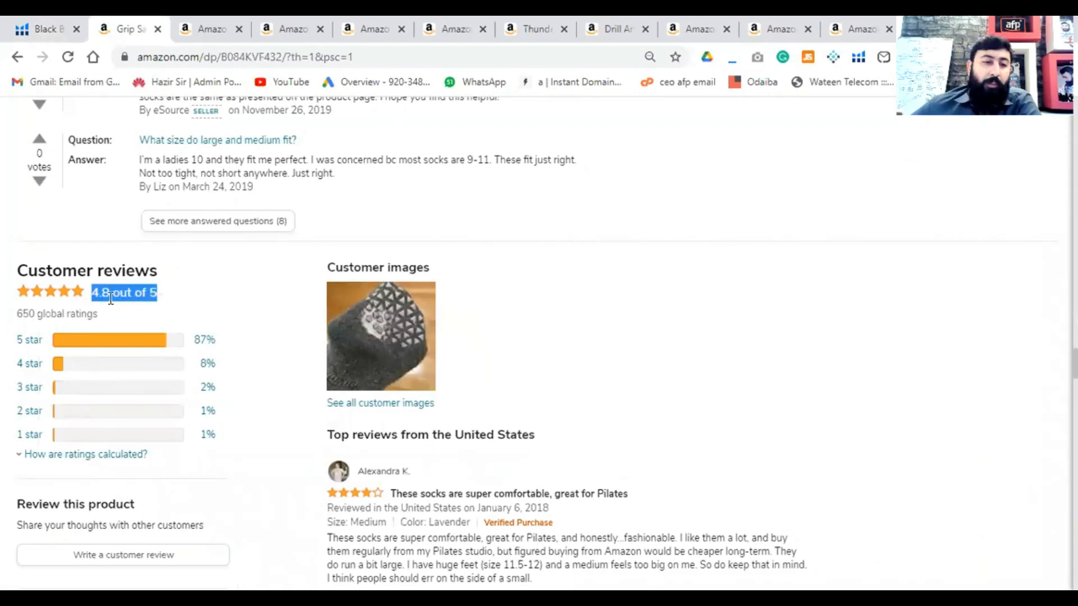
left_click(128, 297)
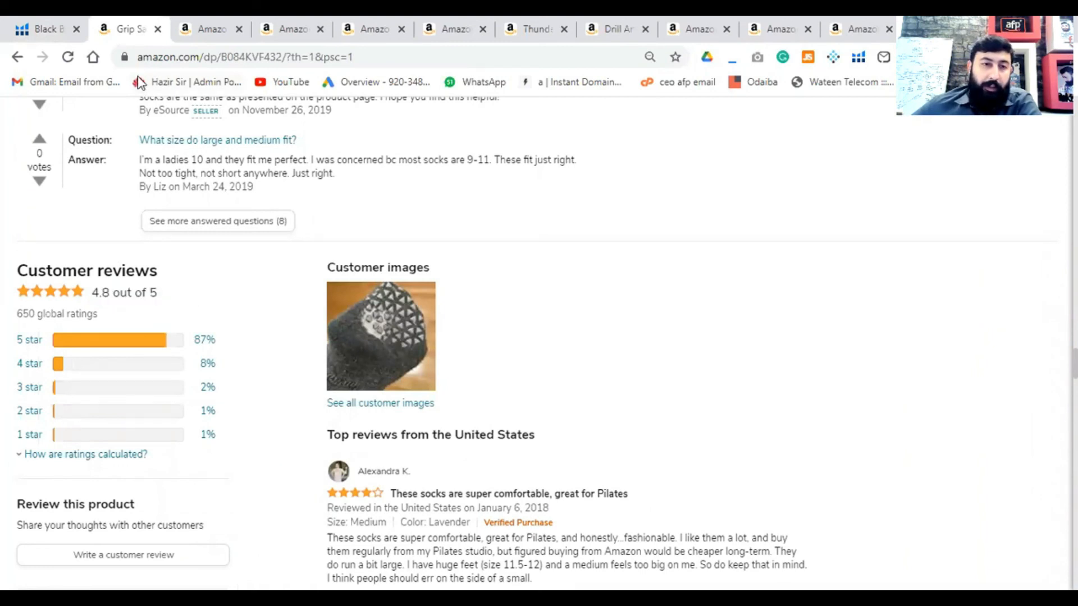
left_click_drag(156, 291, 95, 292)
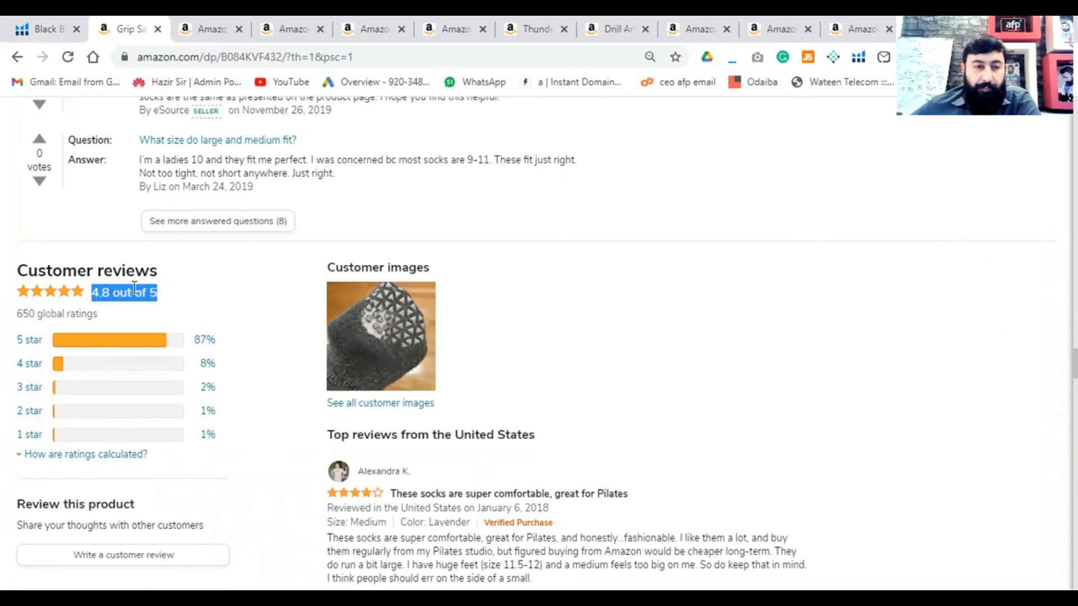
- Check the Black Box review rating filter against the socks' overall rating on Amazon, then view the listing's top reviews
left_click(54, 33)
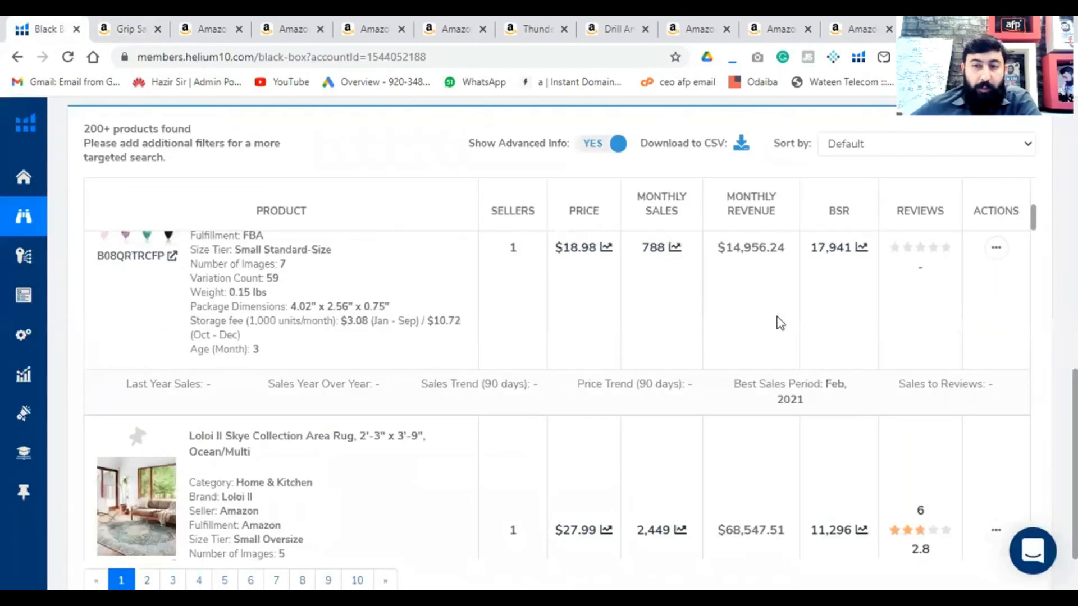
scroll(781, 323, "up", 10)
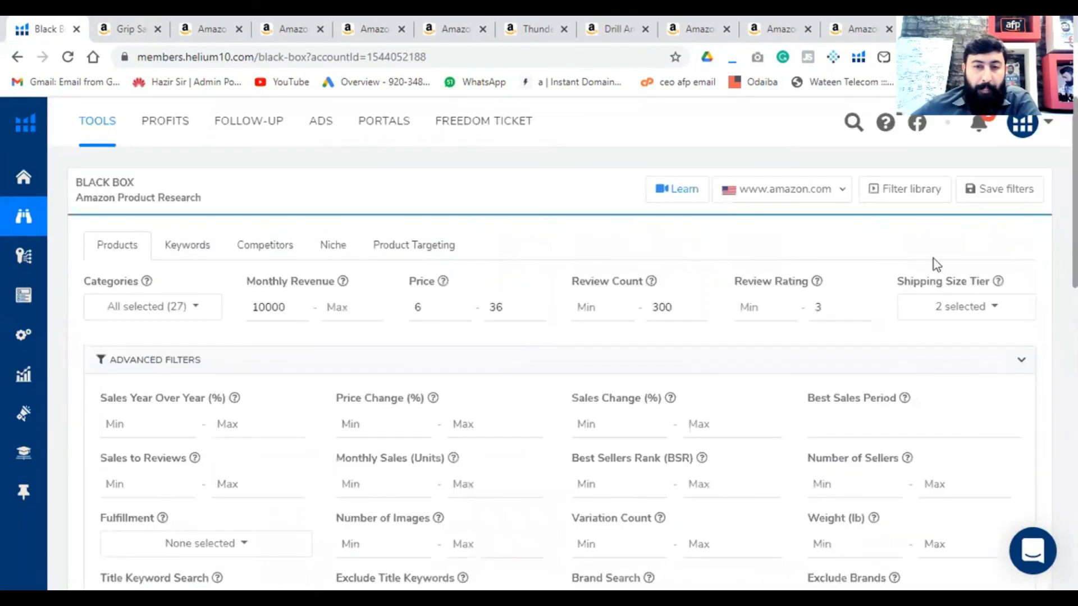
left_click(112, 29)
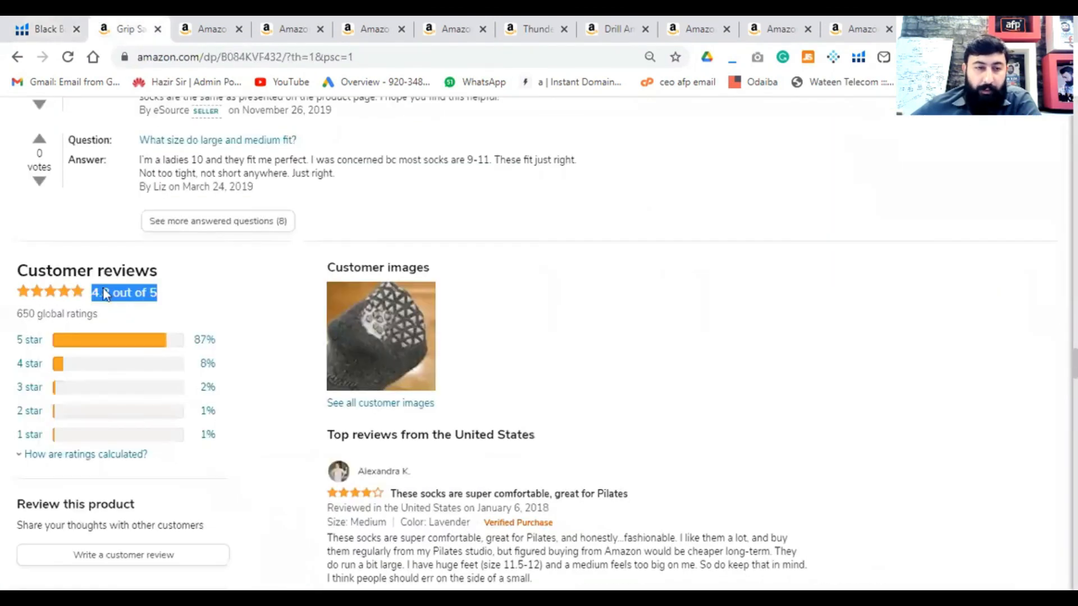
left_click(106, 308)
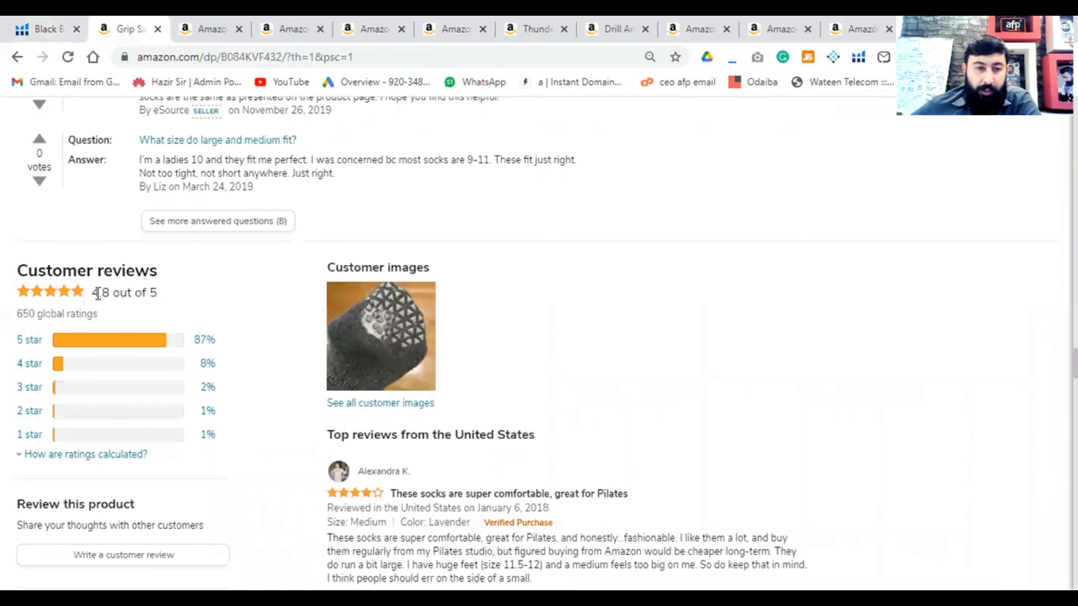
triple_click(112, 291)
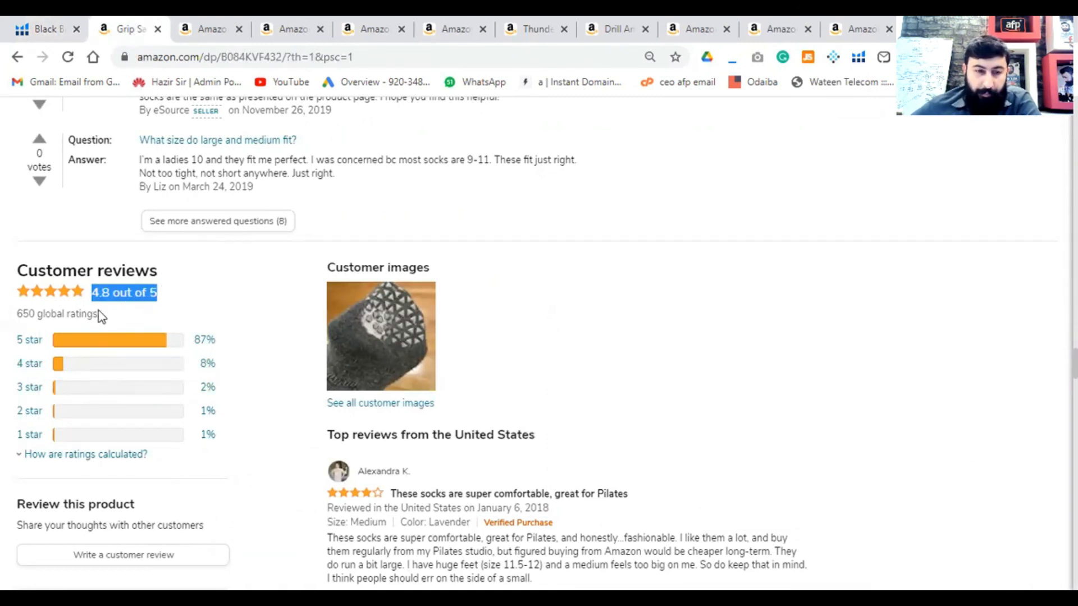
scroll(245, 429, "down", 3)
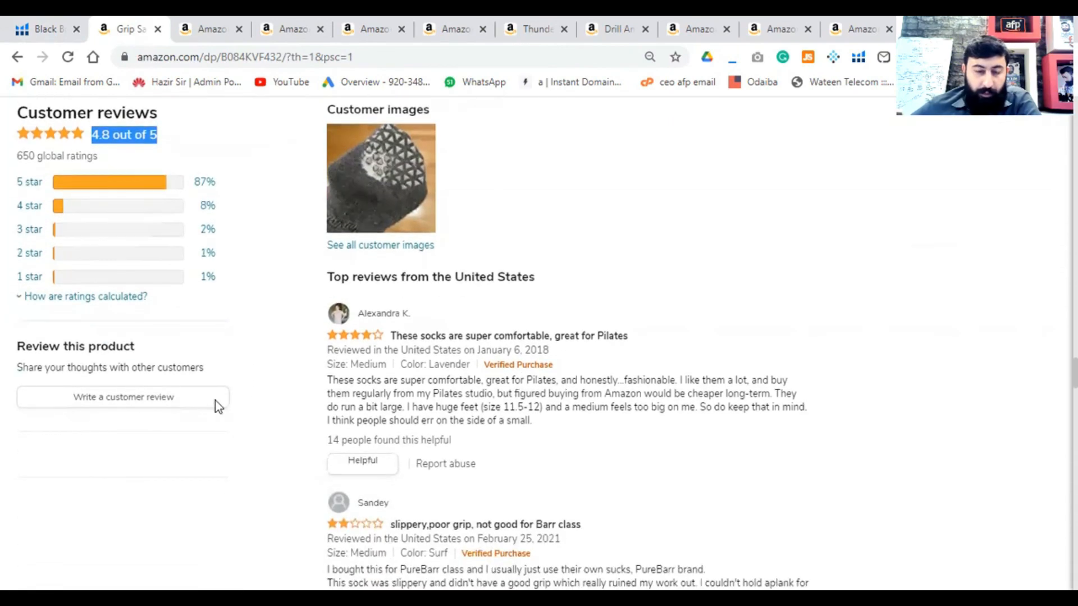